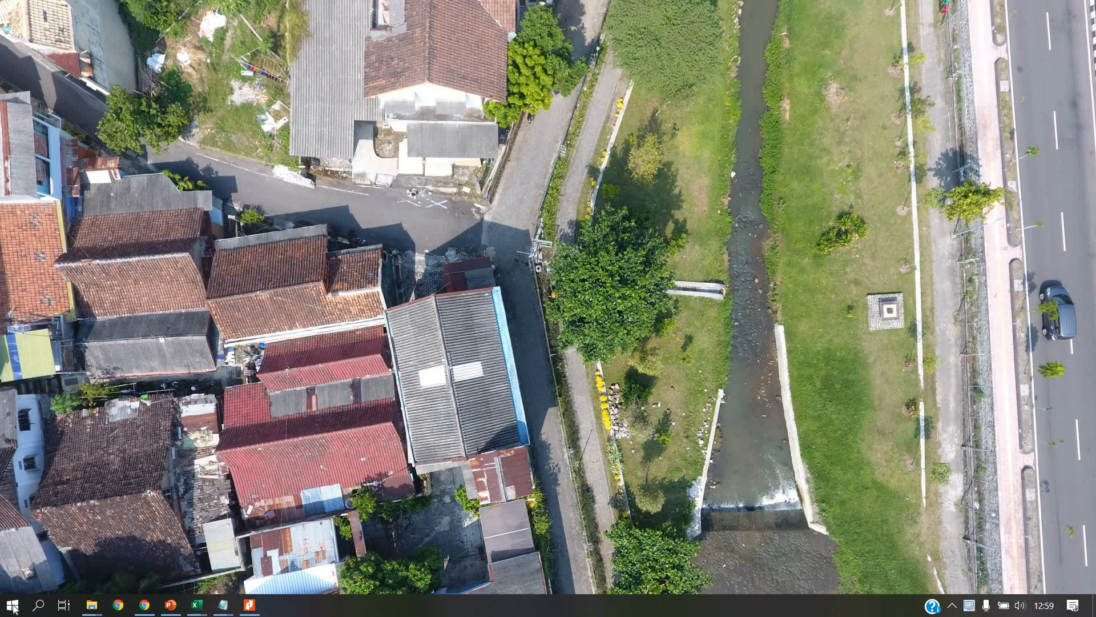
Step: Launch WEPP Model for Windows, dismiss the directories notice and welcome dialog to keep the default project, and maximize the window
left_click(69, 179)
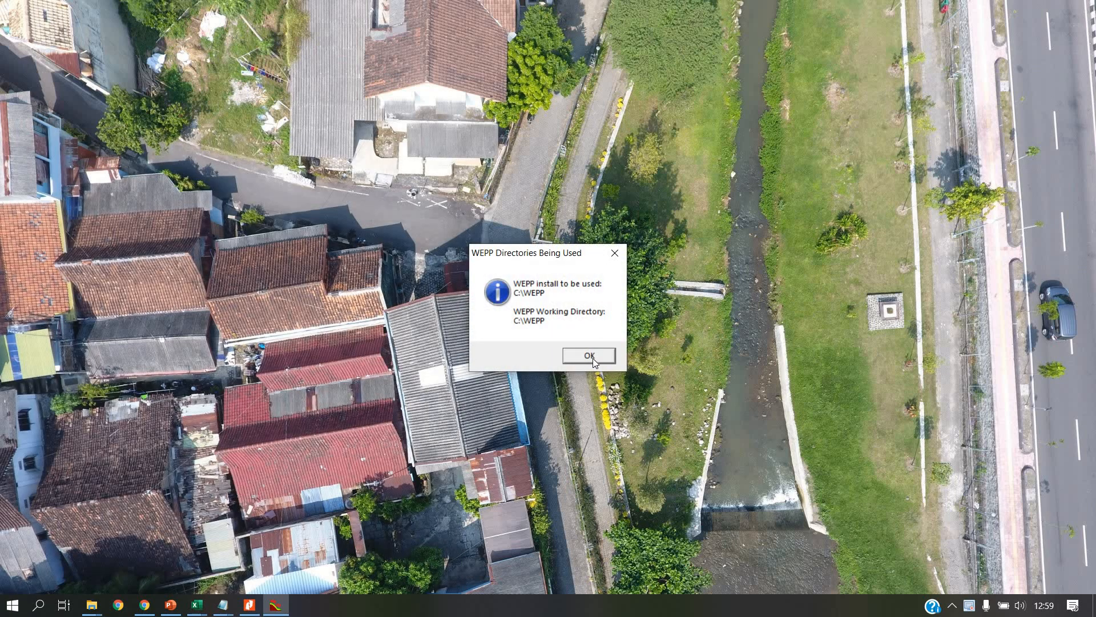
left_click(592, 359)
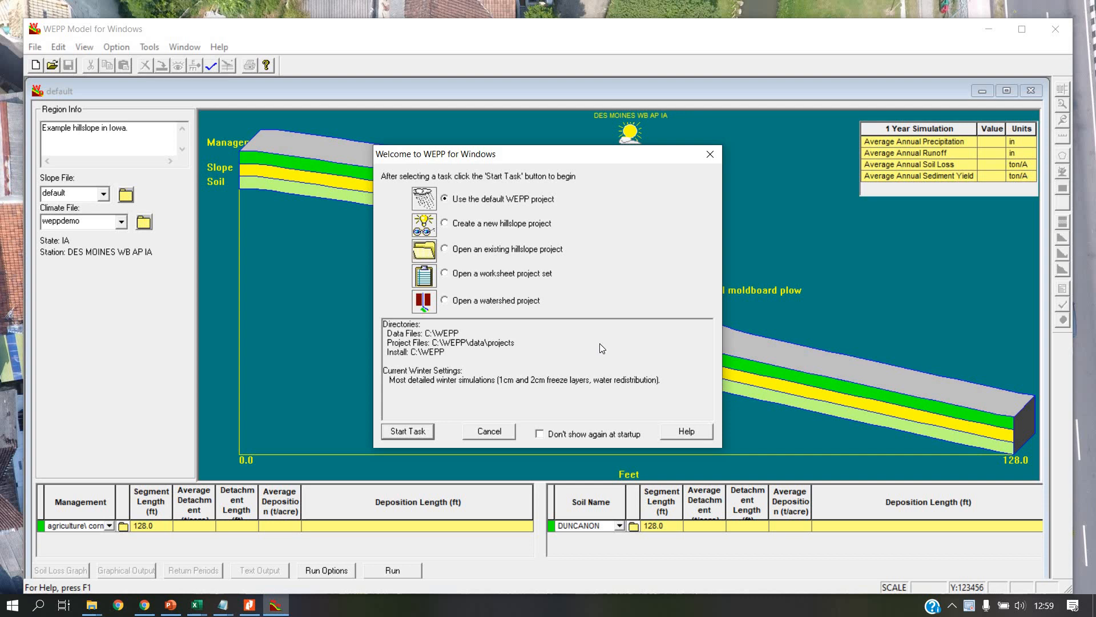
left_click(710, 154)
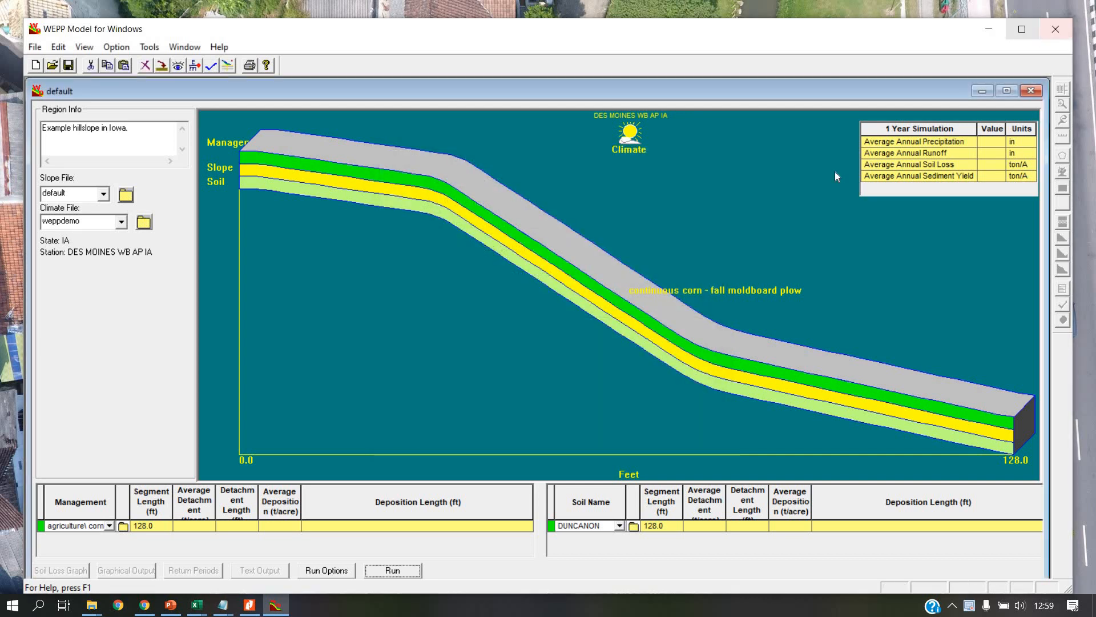
left_click(1022, 30)
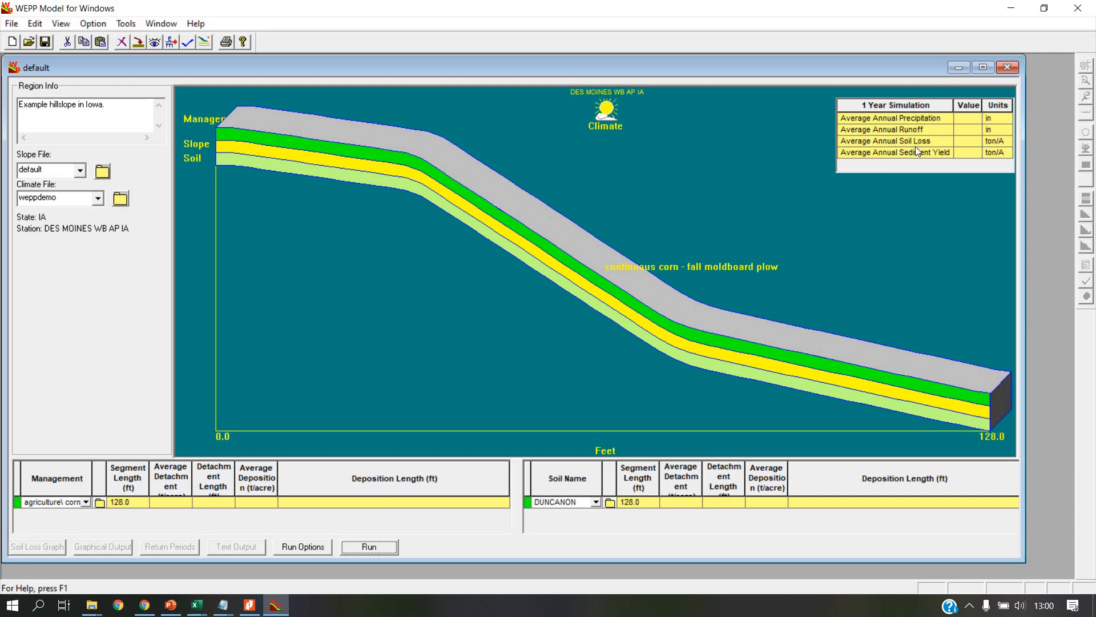
Step: Review the WEPP run options, including the simulation years setting, and close them without changes
left_click(303, 546)
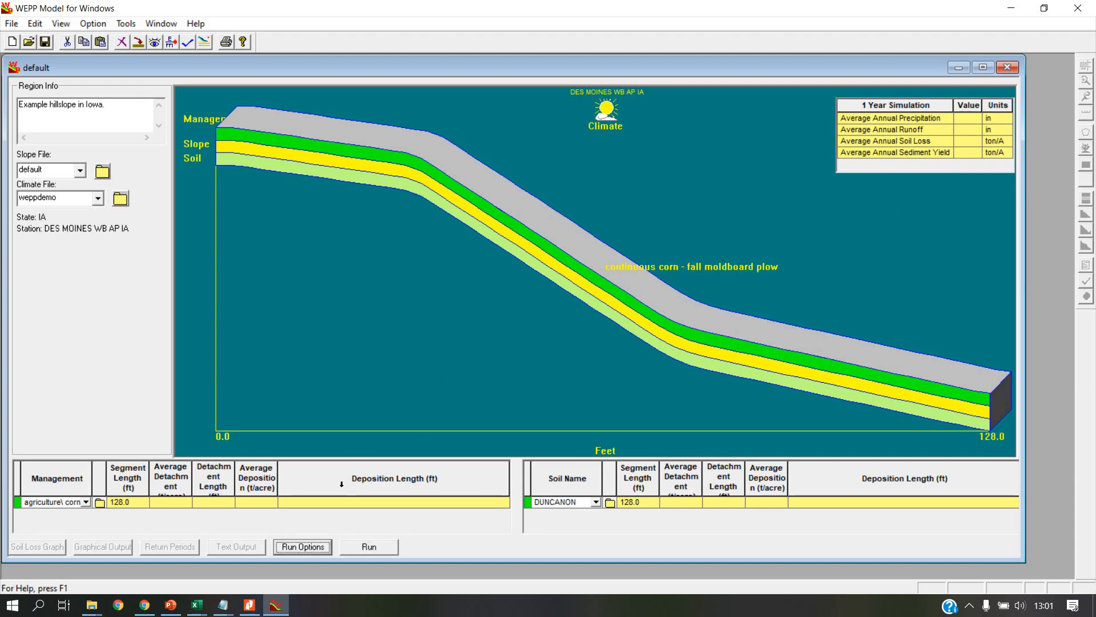
left_click(304, 547)
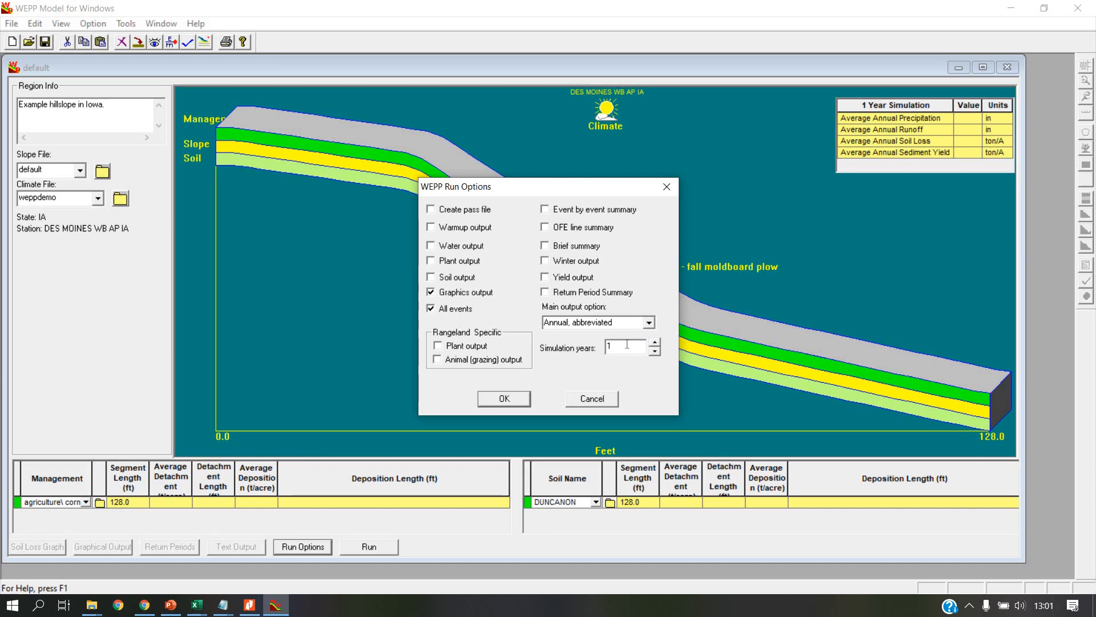
key("Tab")
left_click(618, 349)
left_click(665, 186)
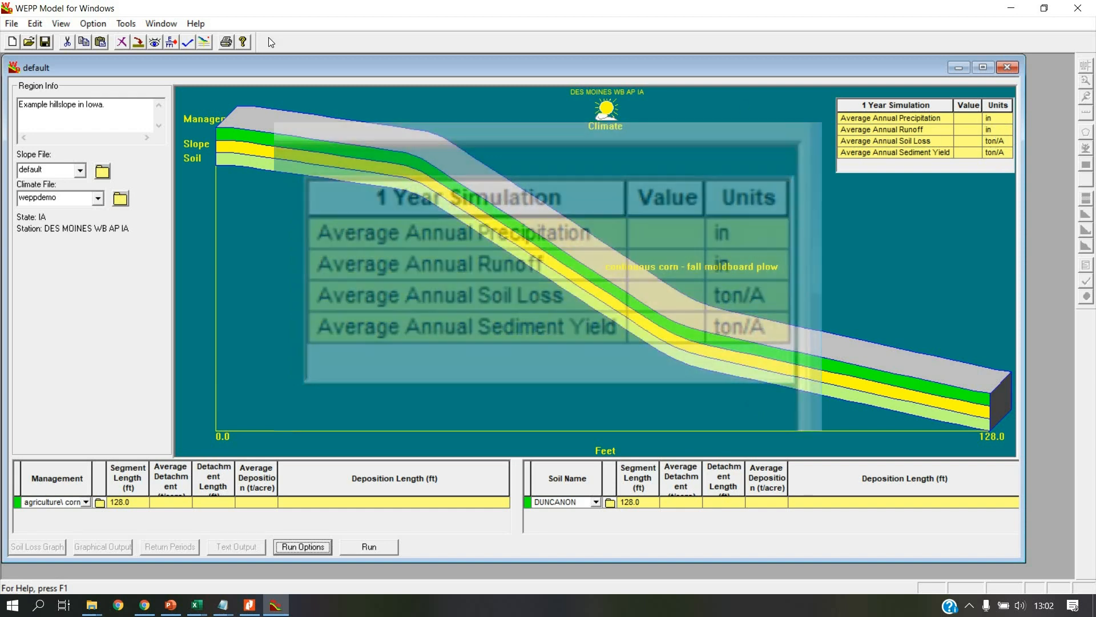
Step: Switch the project to metric units
left_click(130, 27)
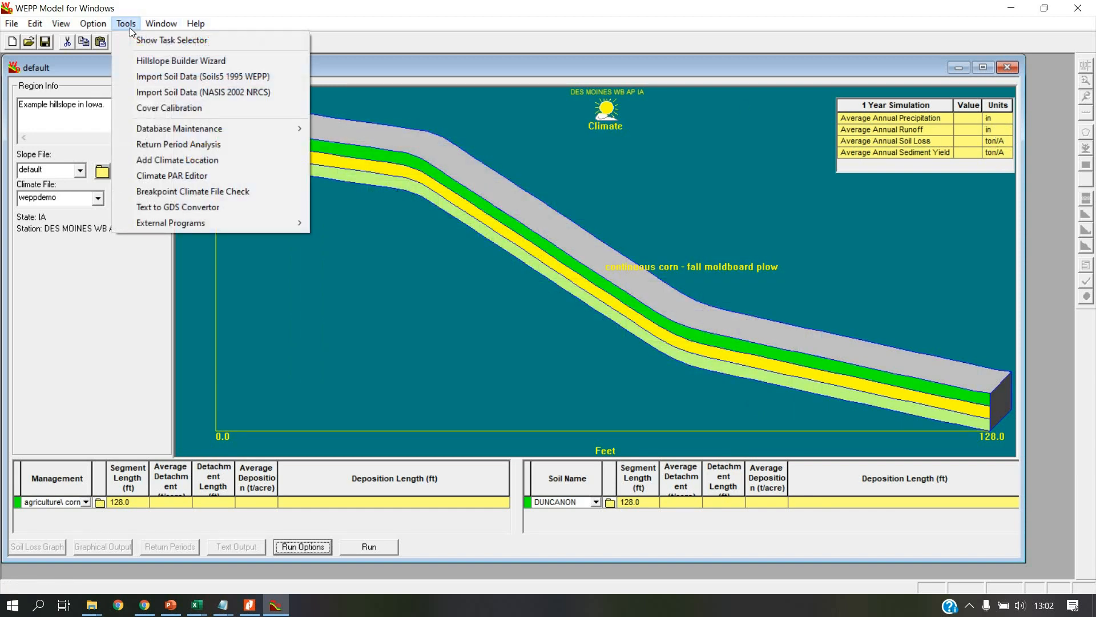
mouse_move(94, 27)
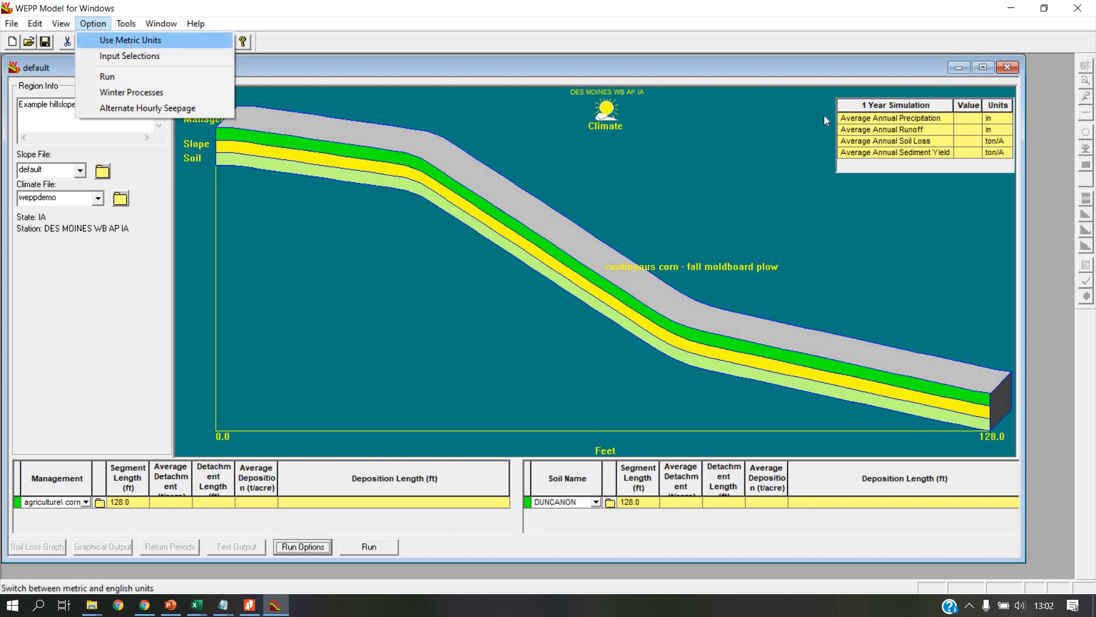
left_click(151, 40)
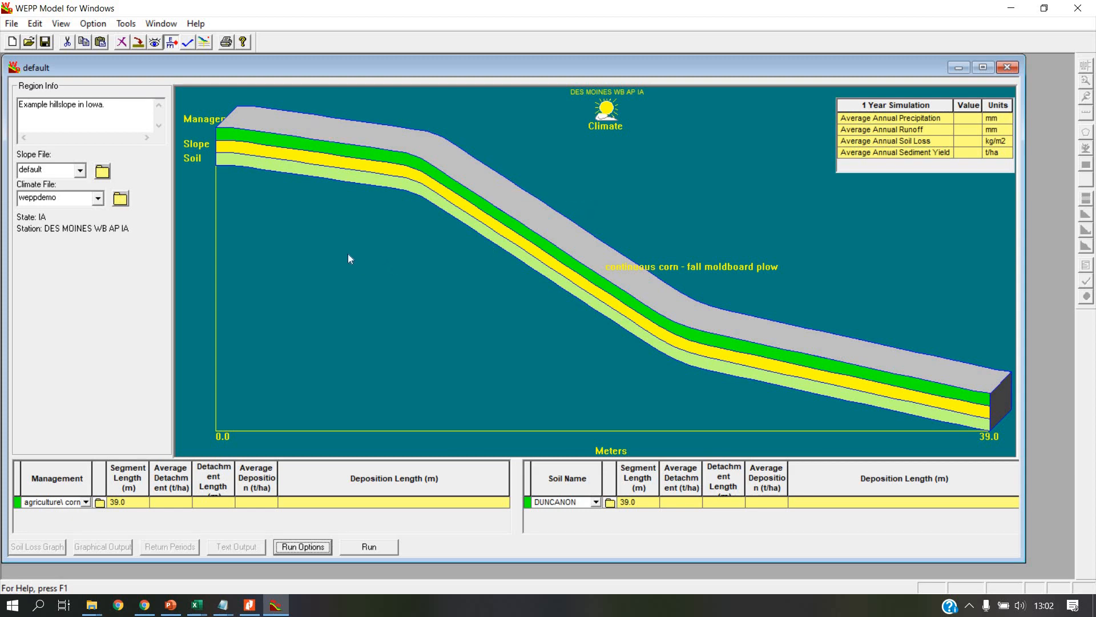
Step: Set the hillslope's slope file to concave
left_click(81, 171)
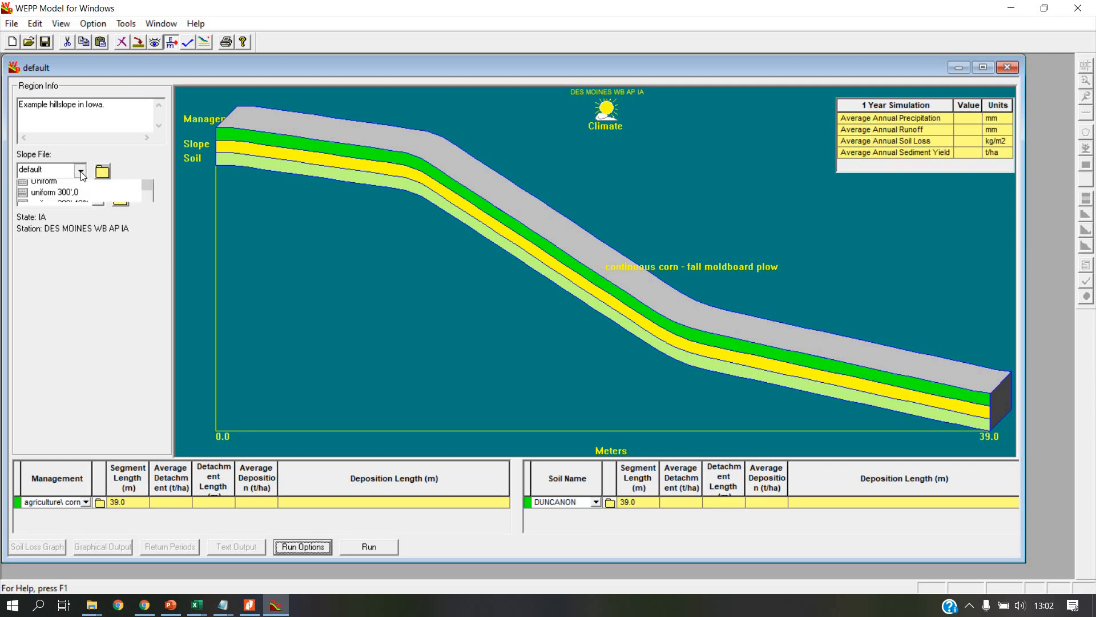
scroll(139, 192, "up", 2)
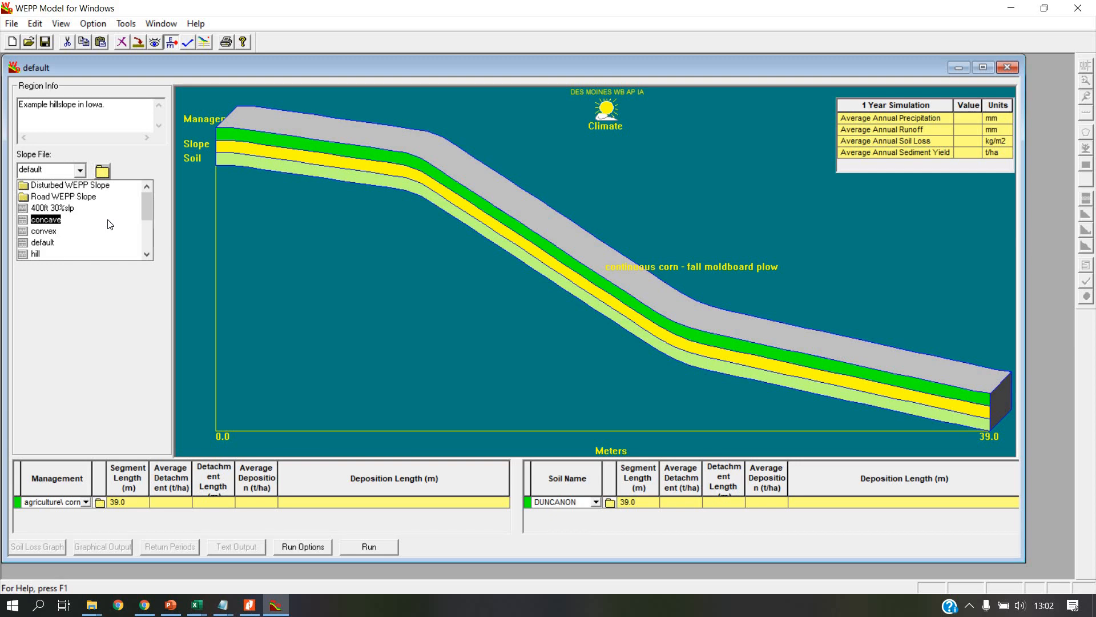
left_click(62, 210)
left_click(45, 219)
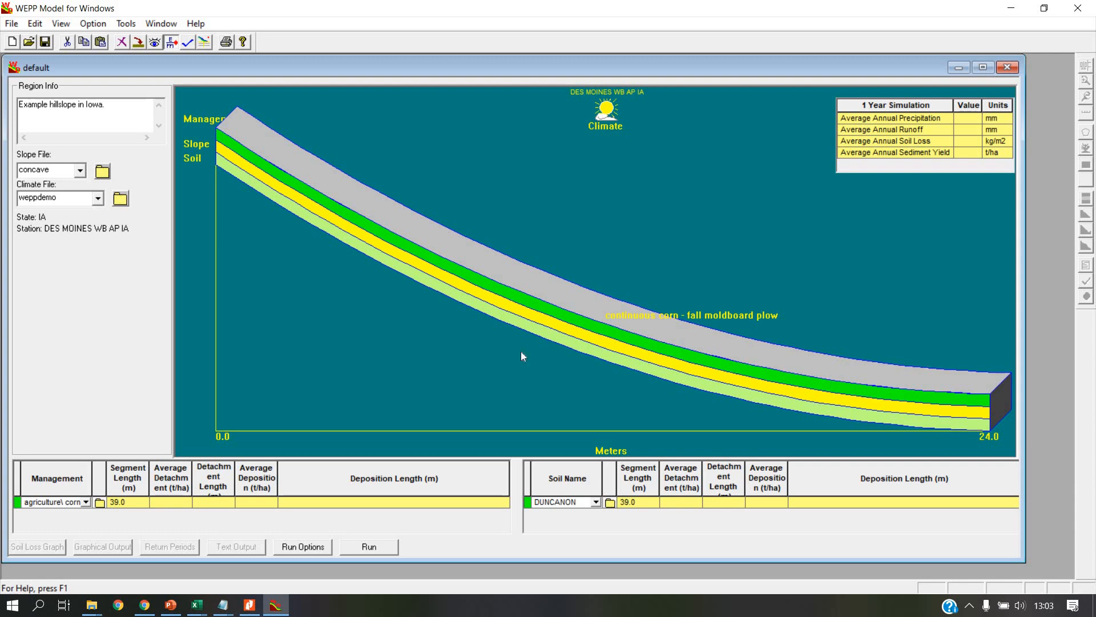
Step: Set the slope file to convex and inspect its distance and slope points in the Slope Profile Editor
left_click(79, 172)
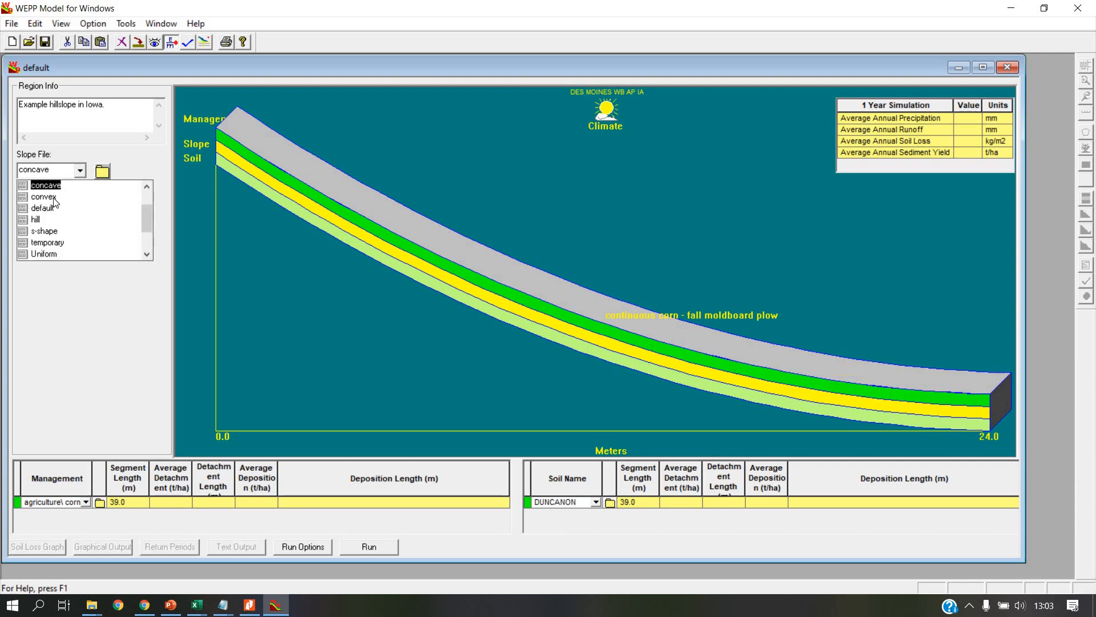
left_click(46, 197)
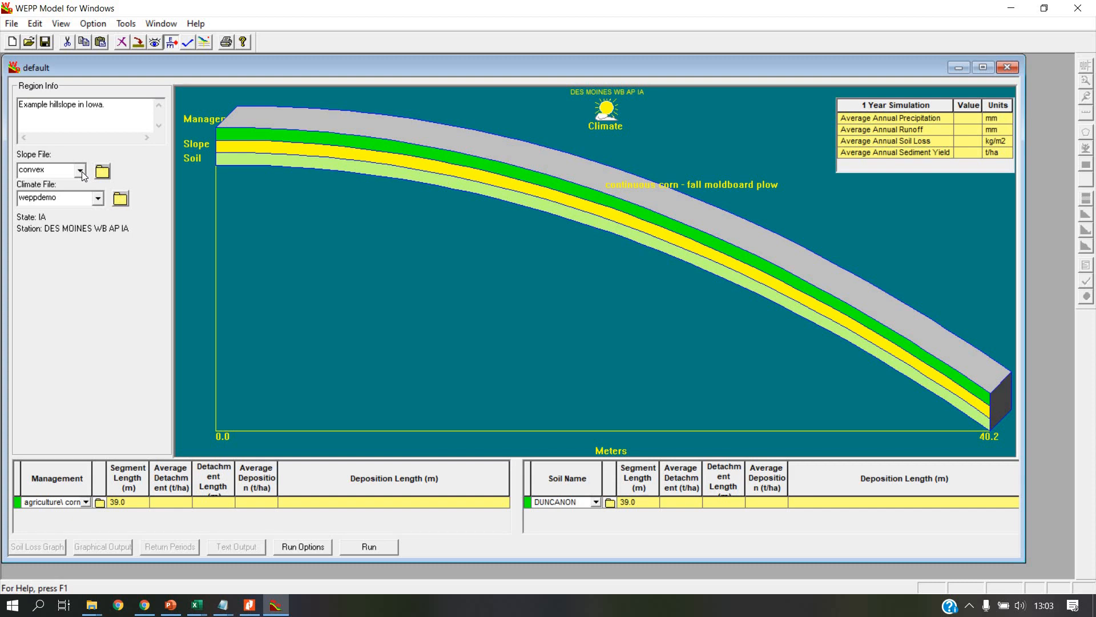
left_click(104, 173)
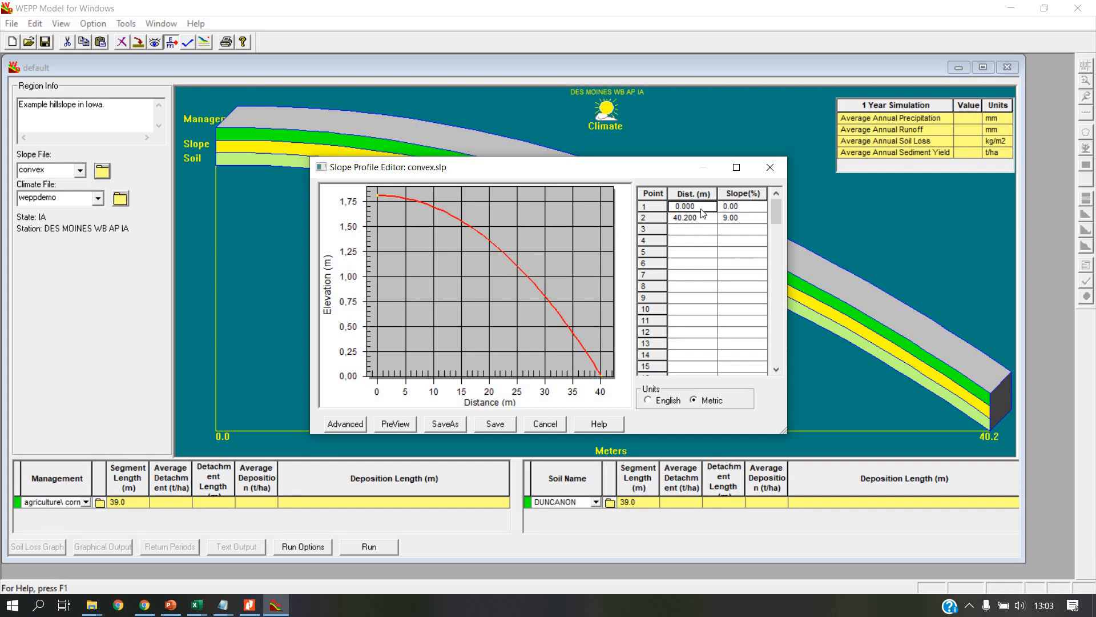
left_click(769, 170)
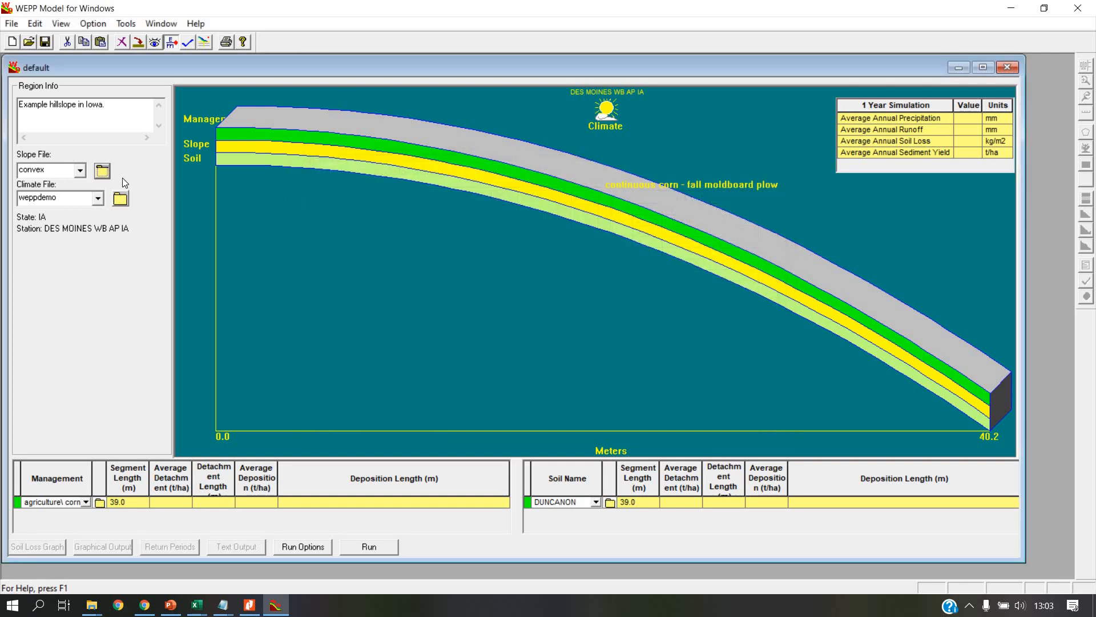
Step: Set the hillslope's slope file to s-shape
left_click(82, 175)
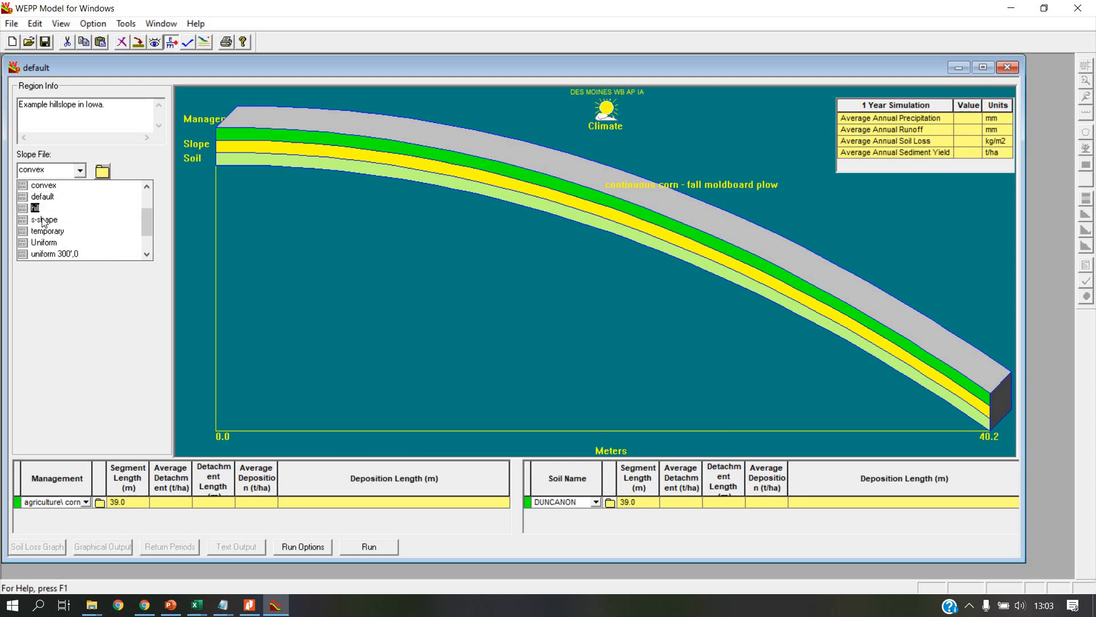
left_click(84, 230)
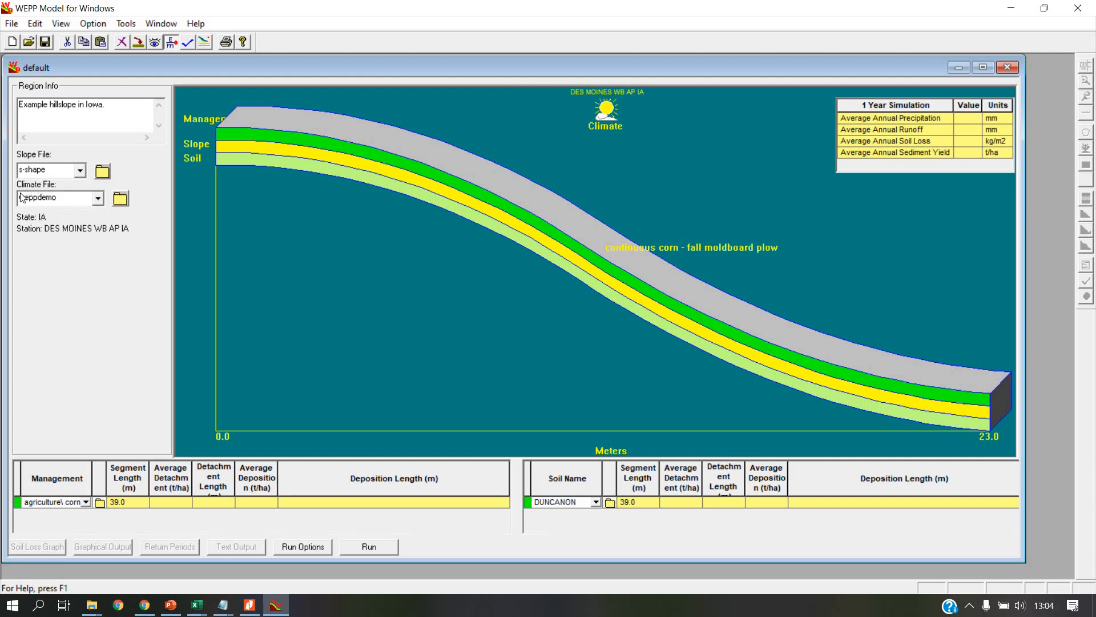
Step: Review the weppdemo climate settings and set the climate file to Birmingham AL
left_click(98, 199)
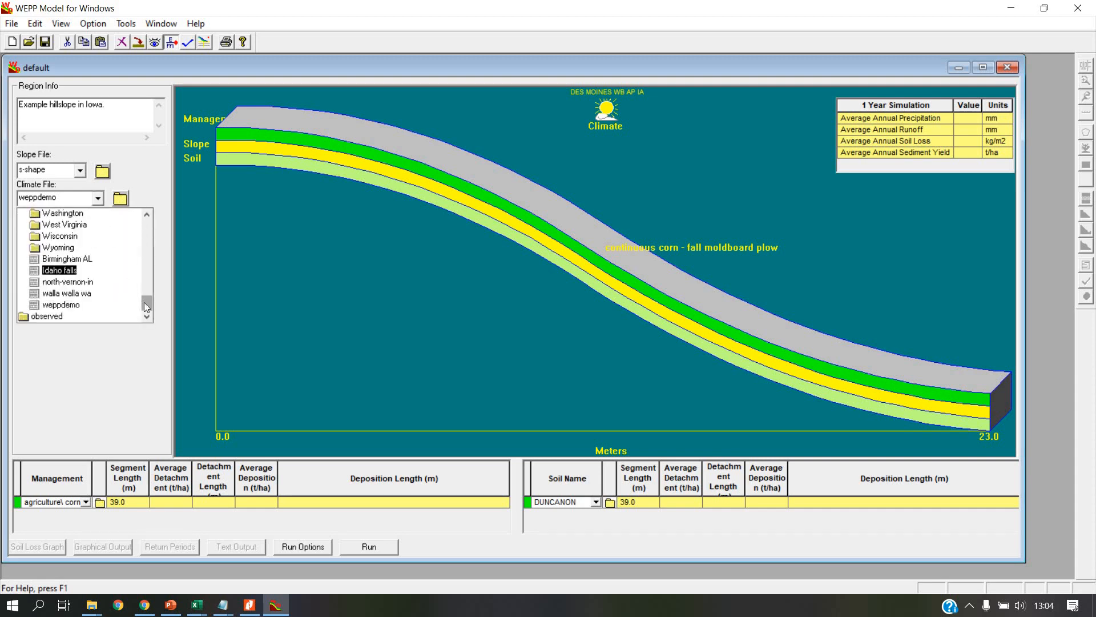
mouse_move(148, 298)
left_mouse_down()
mouse_move(147, 251)
mouse_move(147, 304)
left_mouse_up()
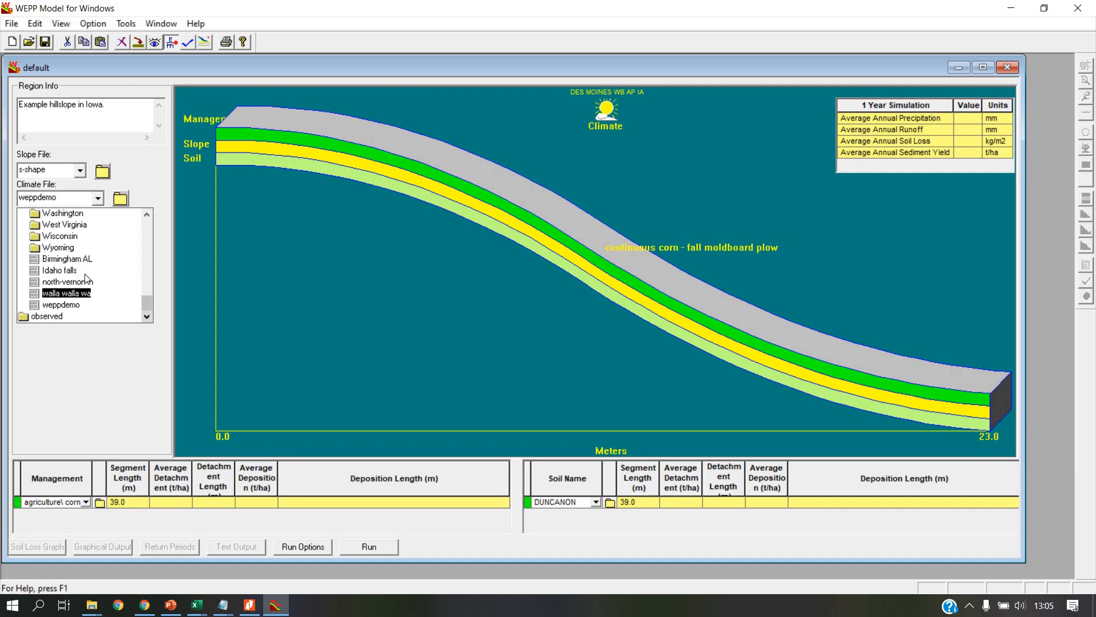
left_click(122, 198)
left_click(124, 199)
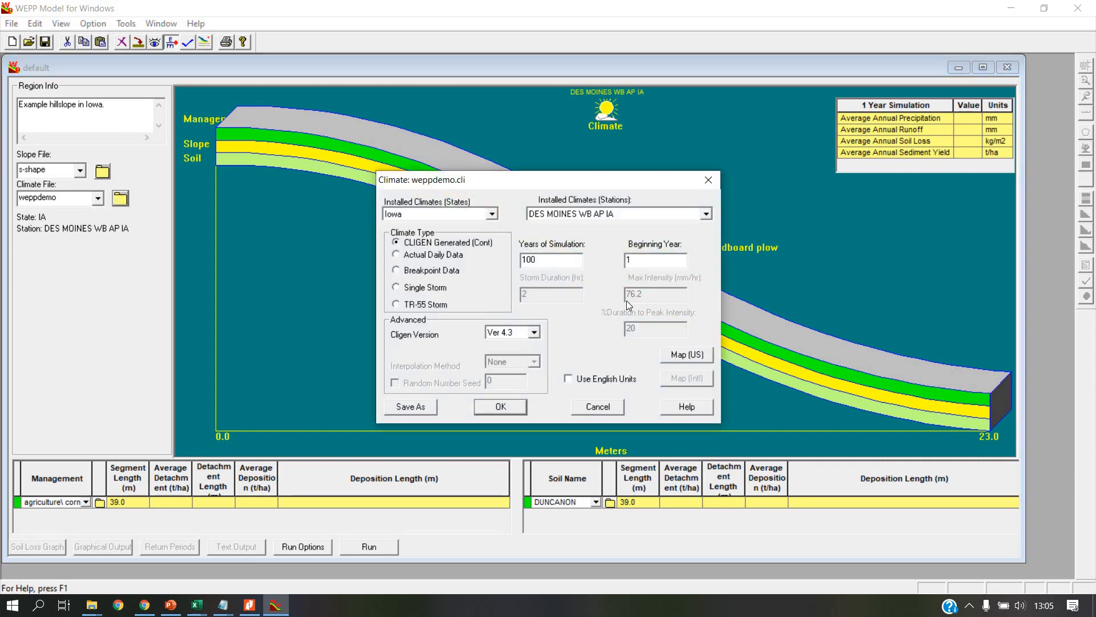
left_click(707, 180)
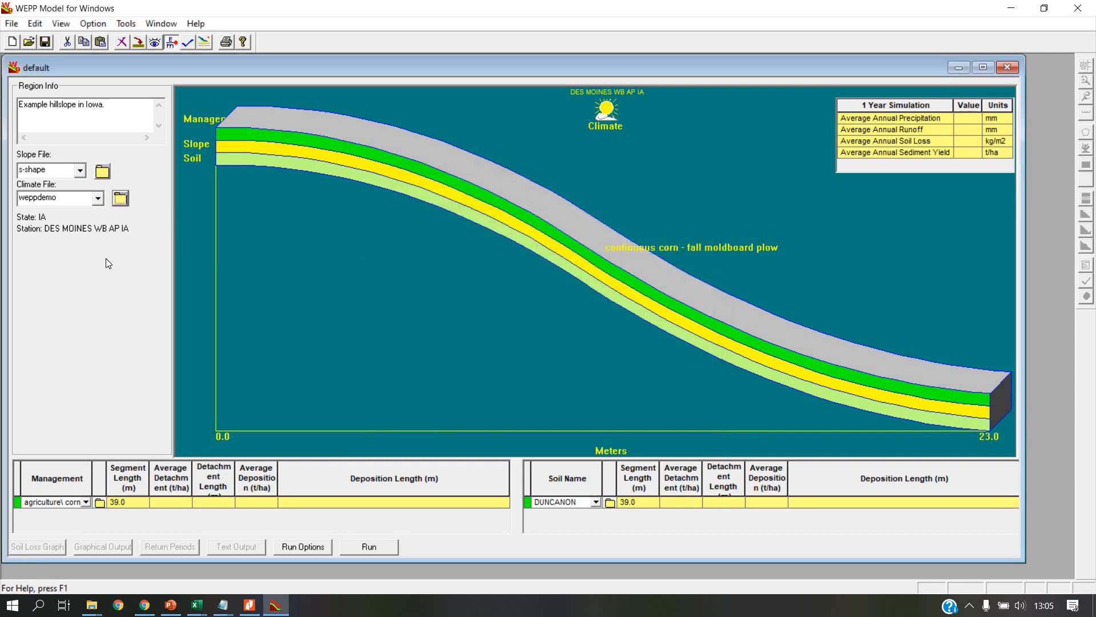
left_click(97, 200)
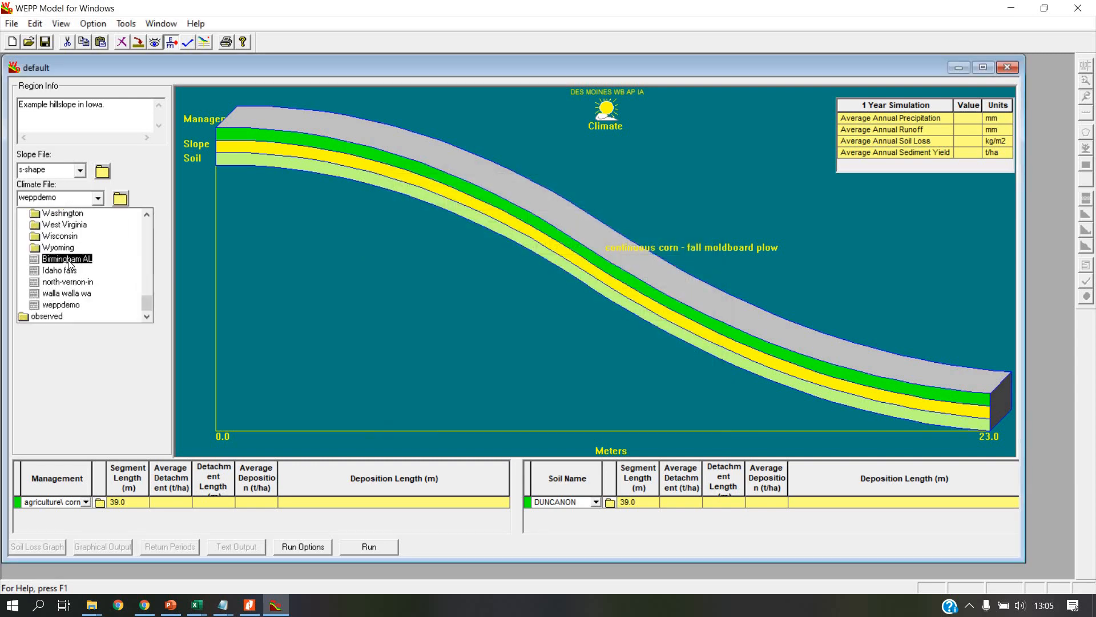
left_click(68, 258)
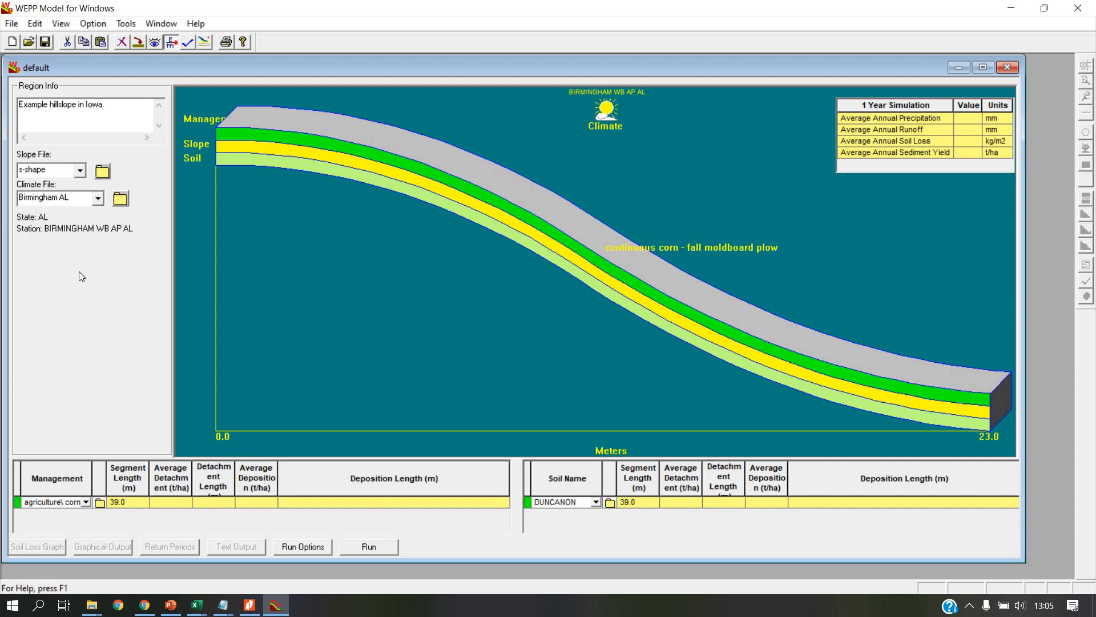
Step: Set the hillslope's management to GeoWEPP\Forest Perennial and review its operations in the Management Editor
left_click(85, 502)
left_click_drag(121, 530, 121, 522)
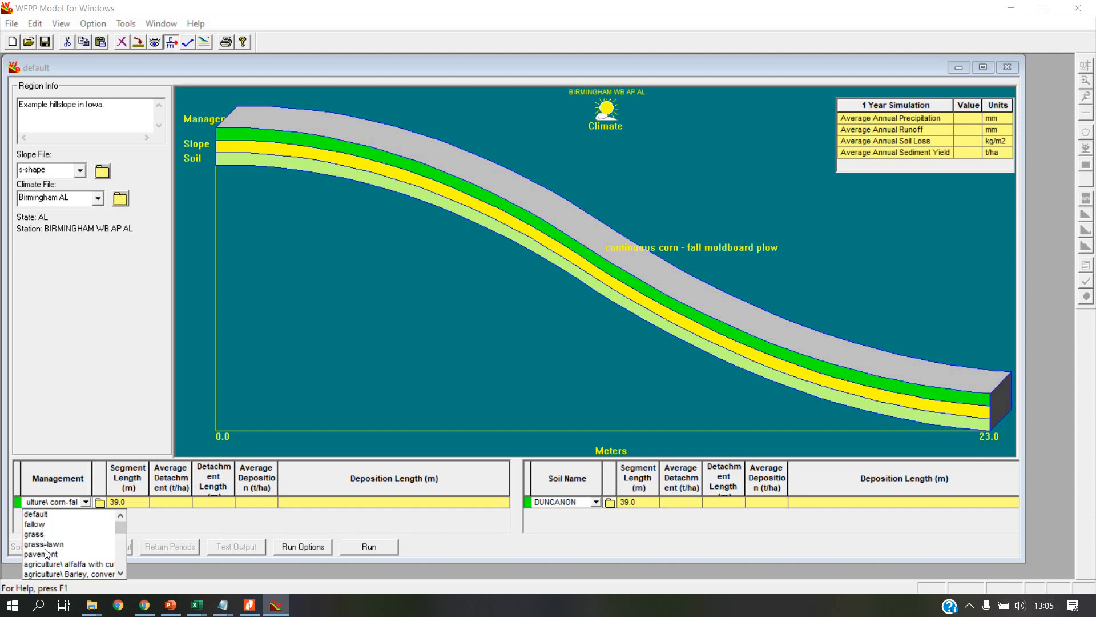
left_click_drag(122, 524, 122, 529)
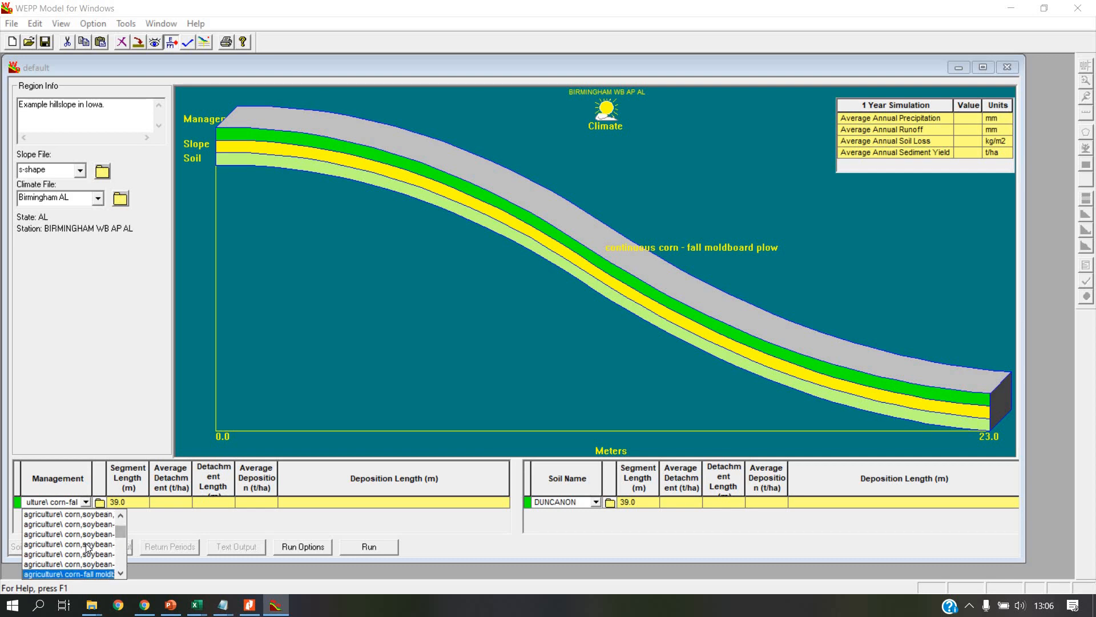
scroll(86, 546, "down", 3)
scroll(86, 545, "up", 1)
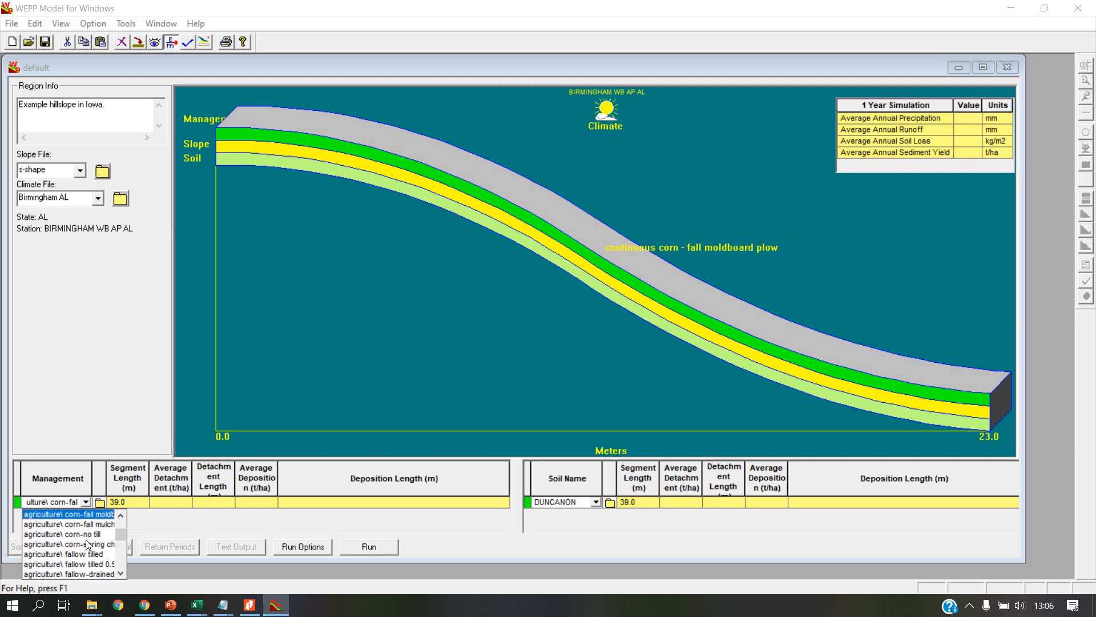
scroll(88, 544, "down", 1)
scroll(94, 532, "down", 10)
scroll(97, 554, "down", 4)
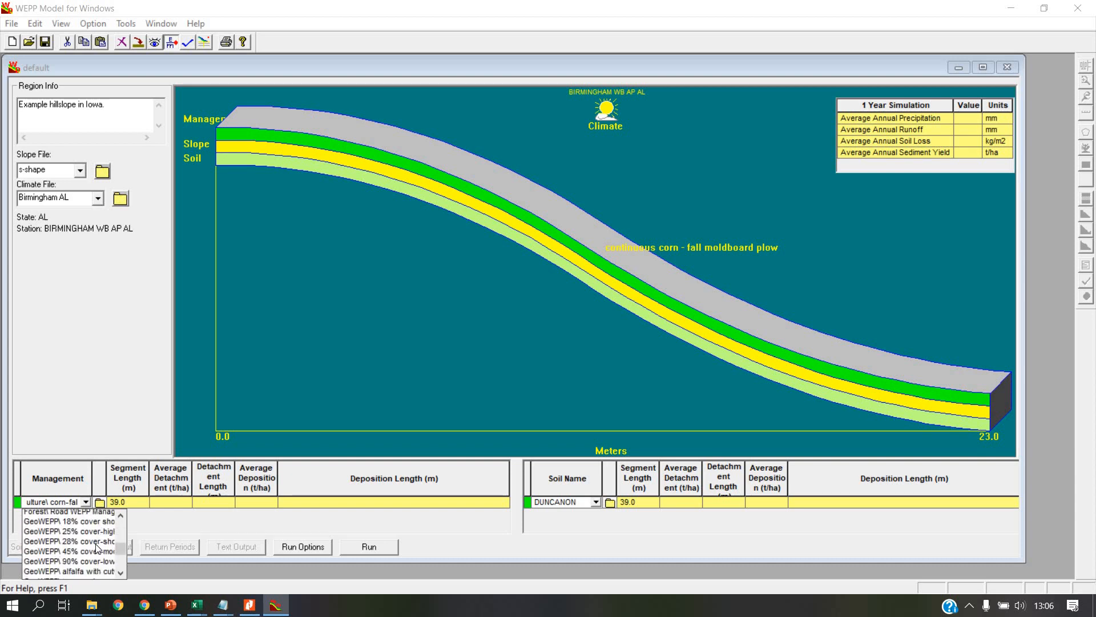
scroll(97, 548, "down", 5)
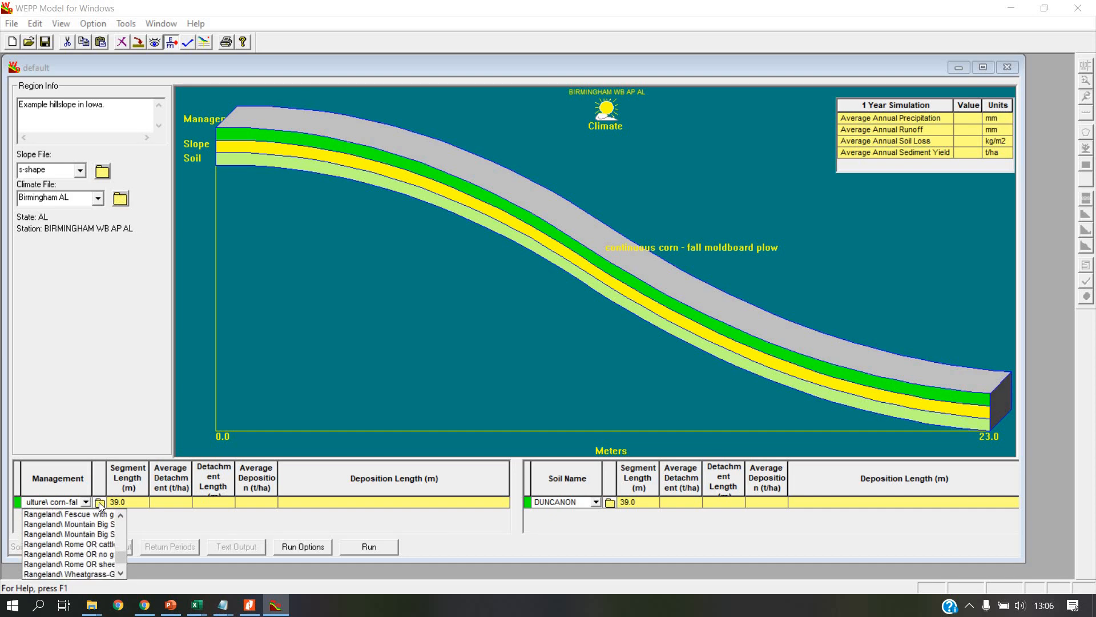
scroll(89, 549, "up", 5)
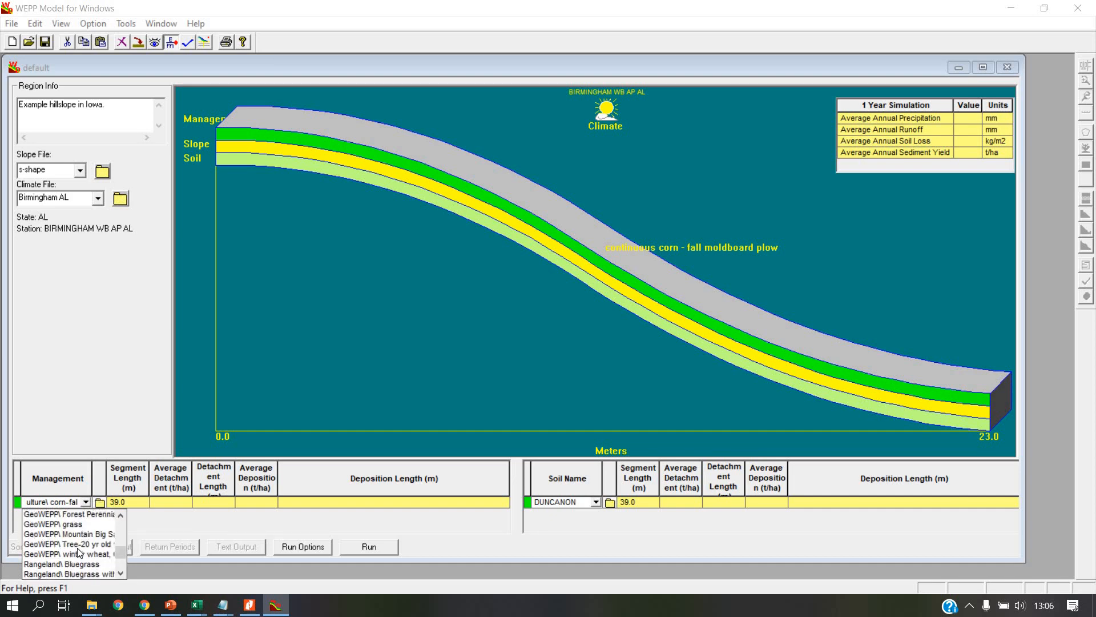
left_click(74, 544)
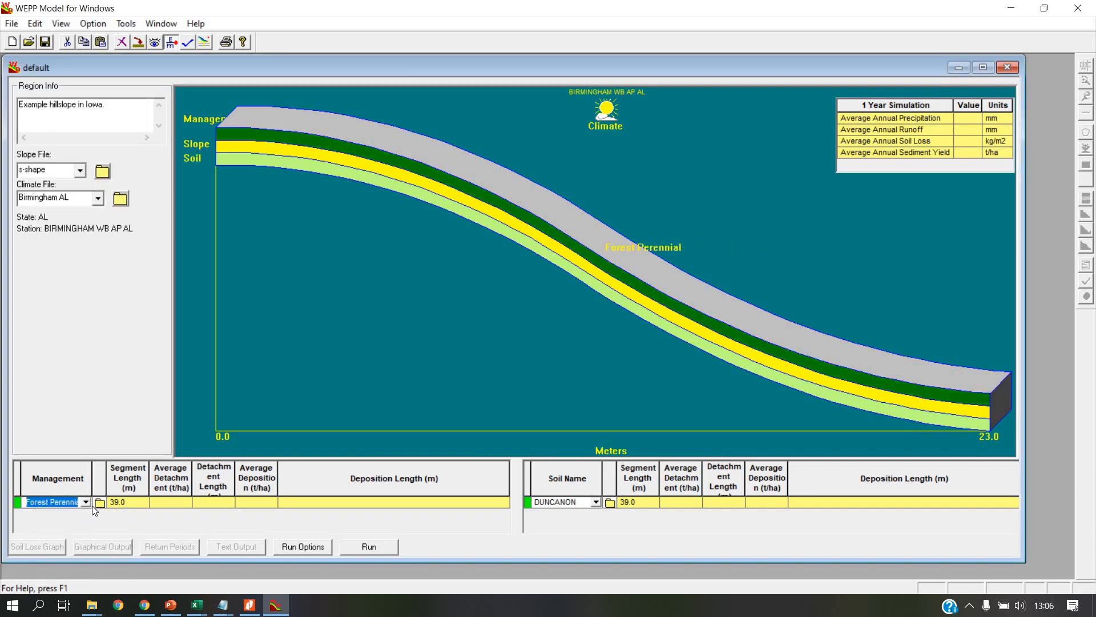
left_click(99, 502)
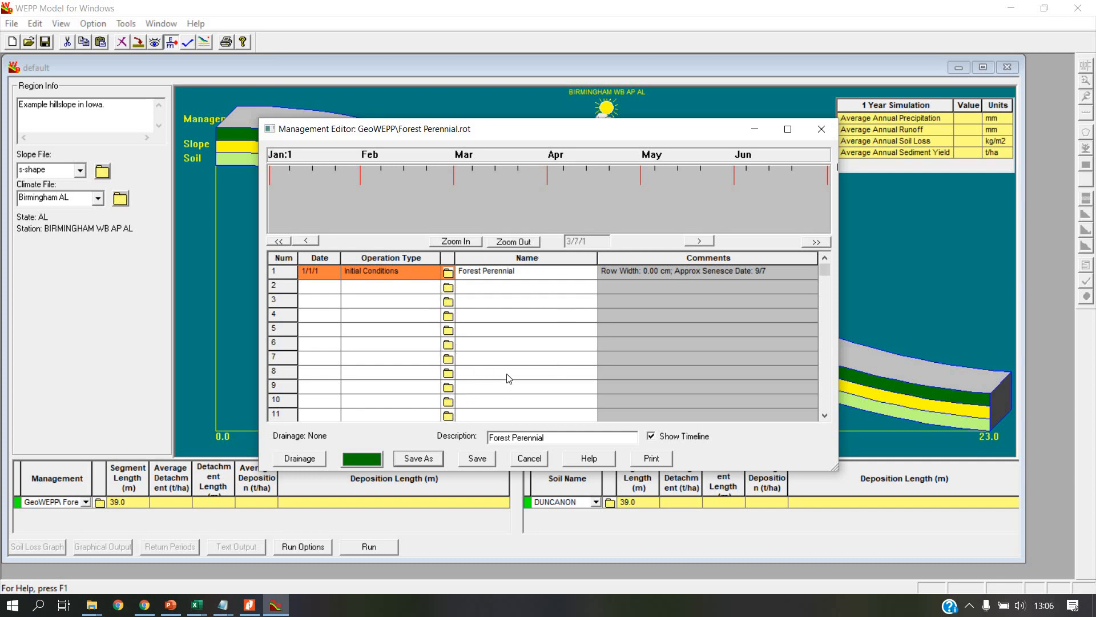
left_click(821, 129)
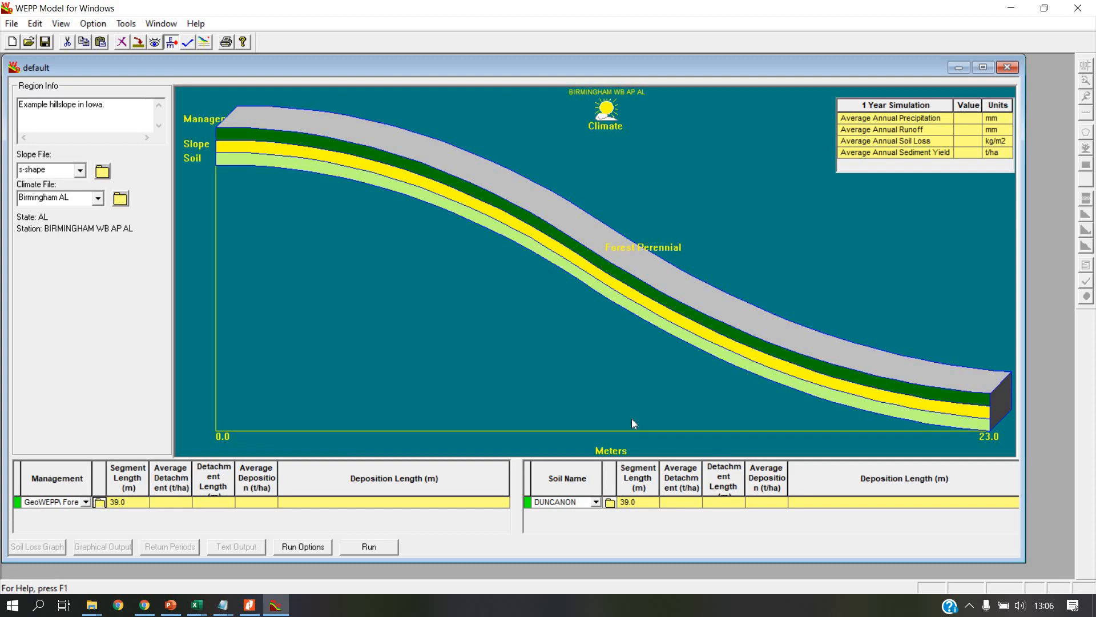
Step: Review the DUNCANON soil's texture, erodibility and layer parameters in the Soil Database Editor
left_click(596, 502)
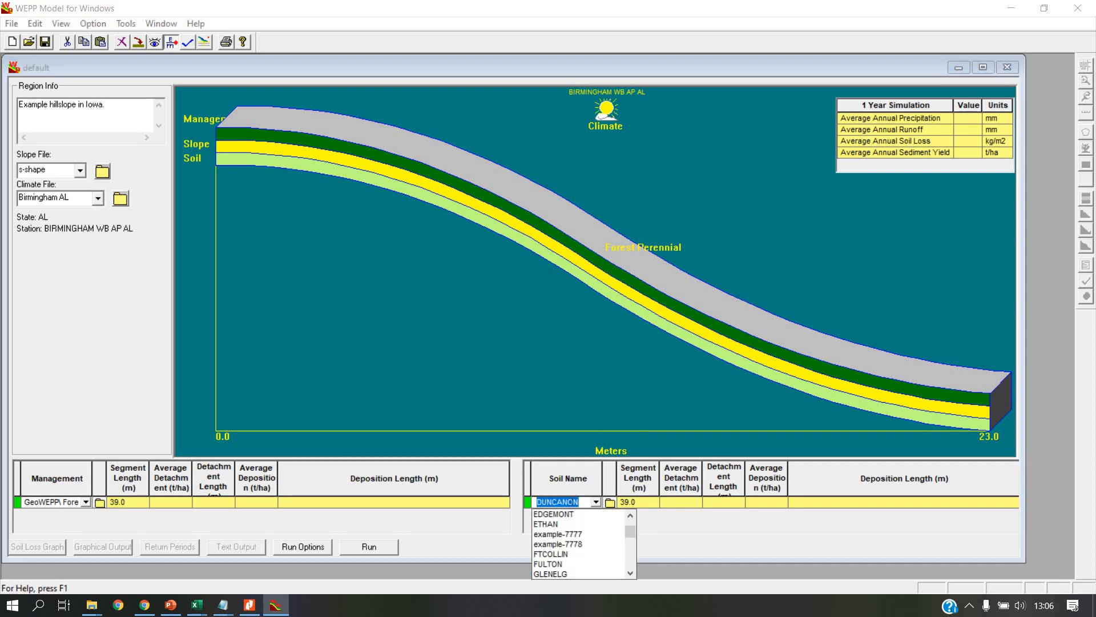
left_click_drag(631, 529, 606, 545)
left_click(588, 530)
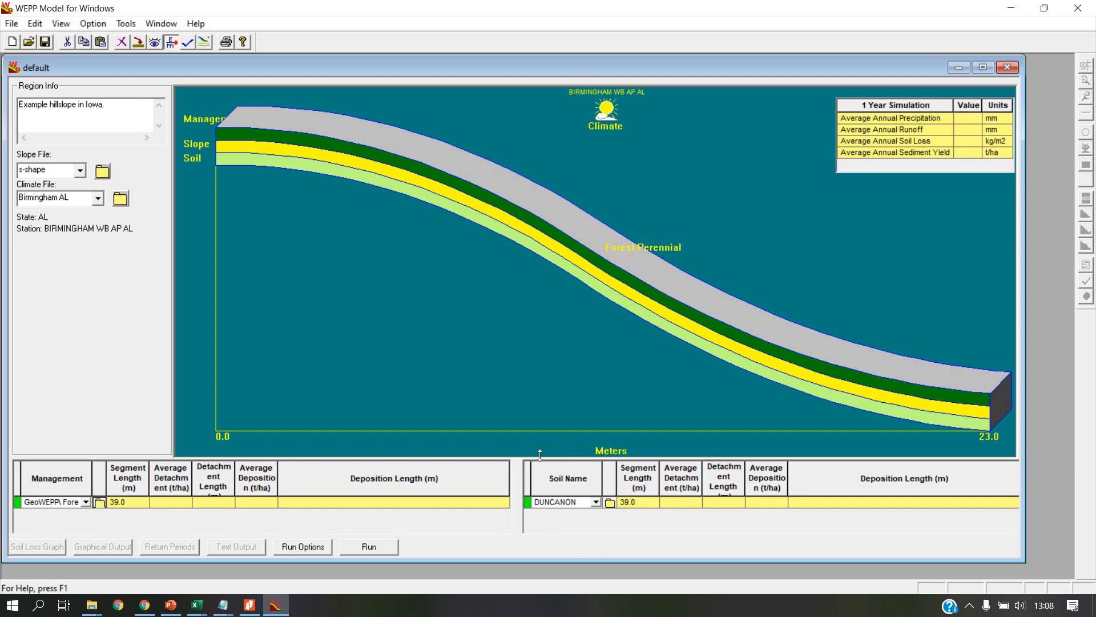
left_click(610, 503)
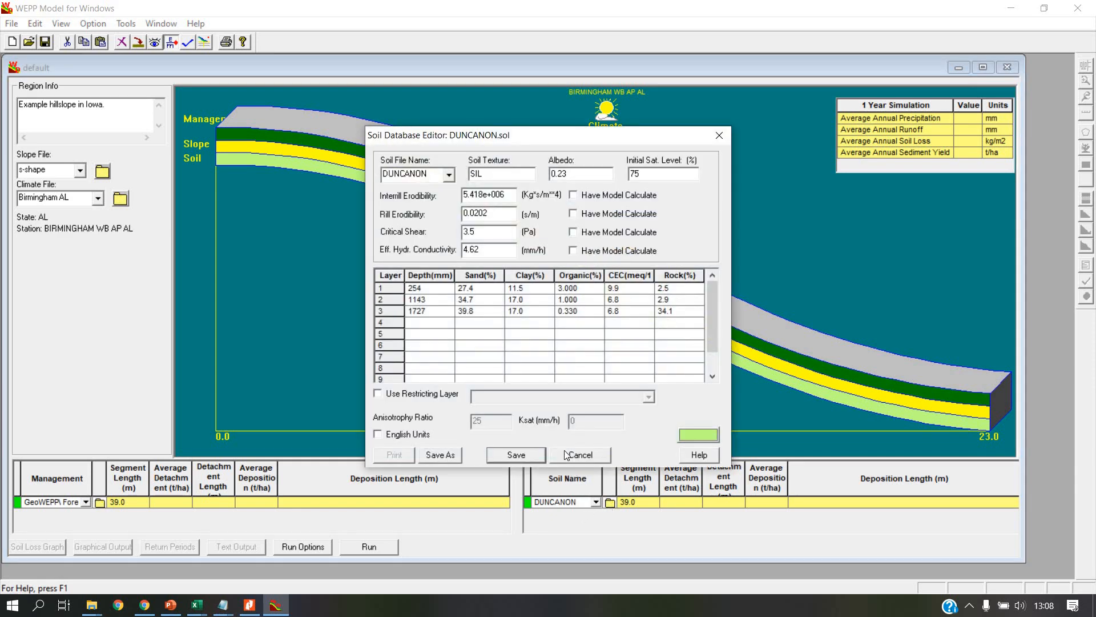
left_click(580, 455)
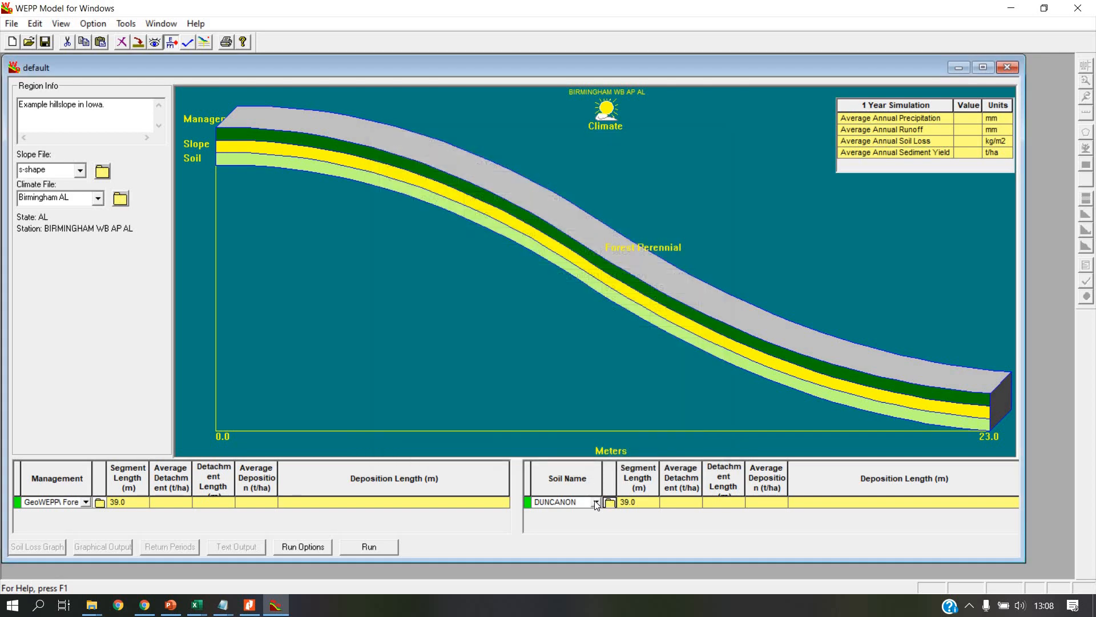
Step: Set the hillslope's soil to example-7777 and inspect its layer table and restricting layer settings in the Soil Database Editor
left_click(596, 502)
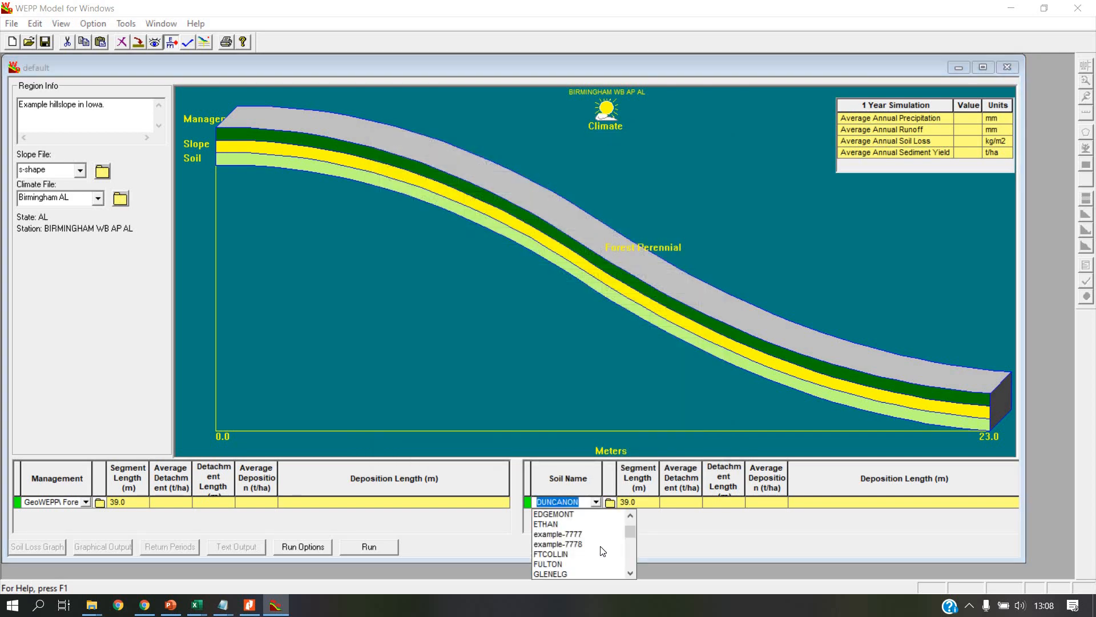
left_click(573, 534)
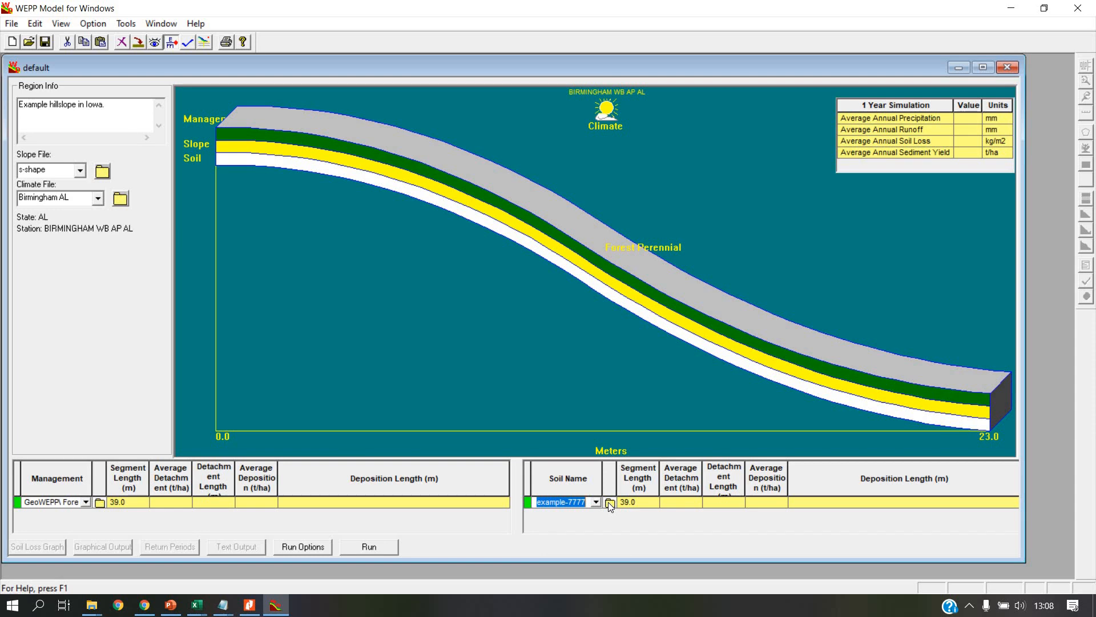
left_click(610, 503)
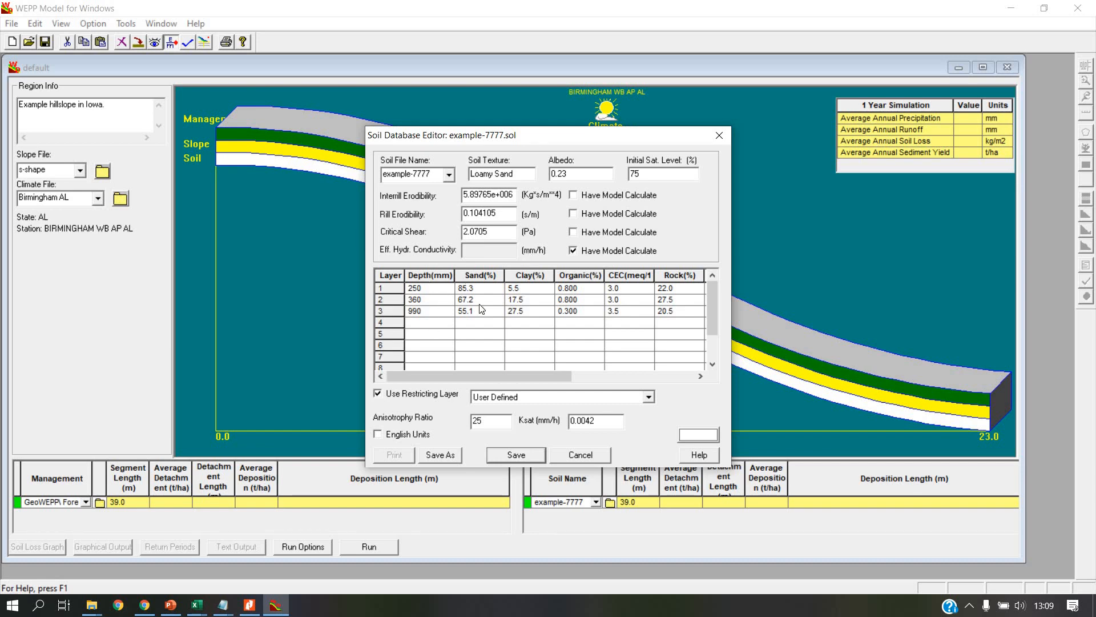
left_click_drag(496, 376, 685, 380)
left_click_drag(582, 376, 394, 379)
left_click_drag(504, 379, 451, 379)
left_click(582, 454)
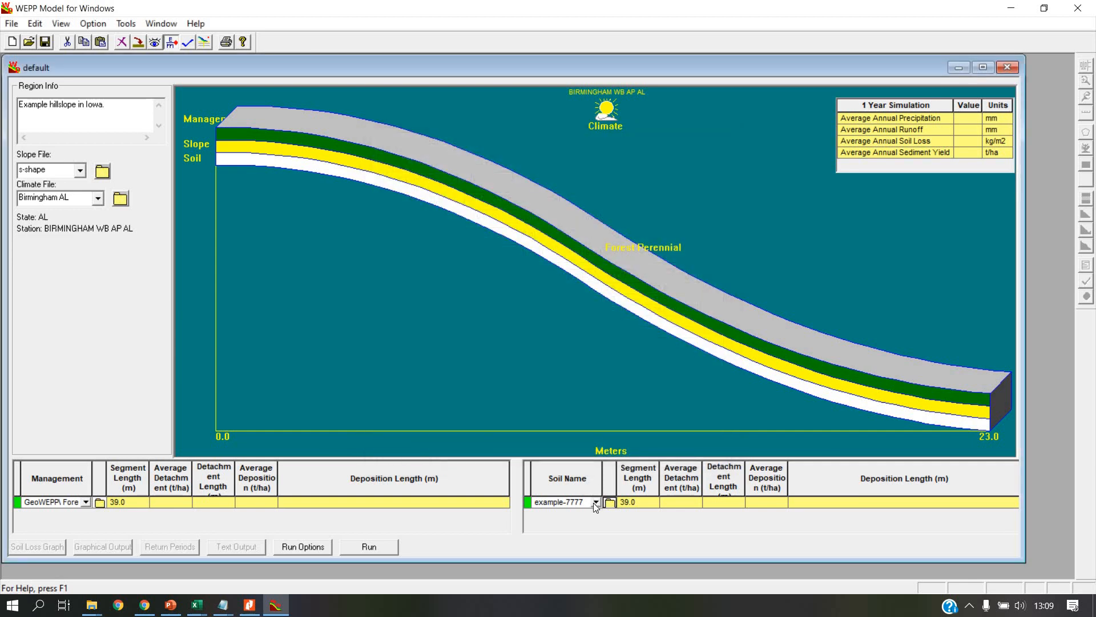
Step: Set the hillslope's soil back to DUNCANON
left_click(595, 503)
scroll(575, 537, "up", 1)
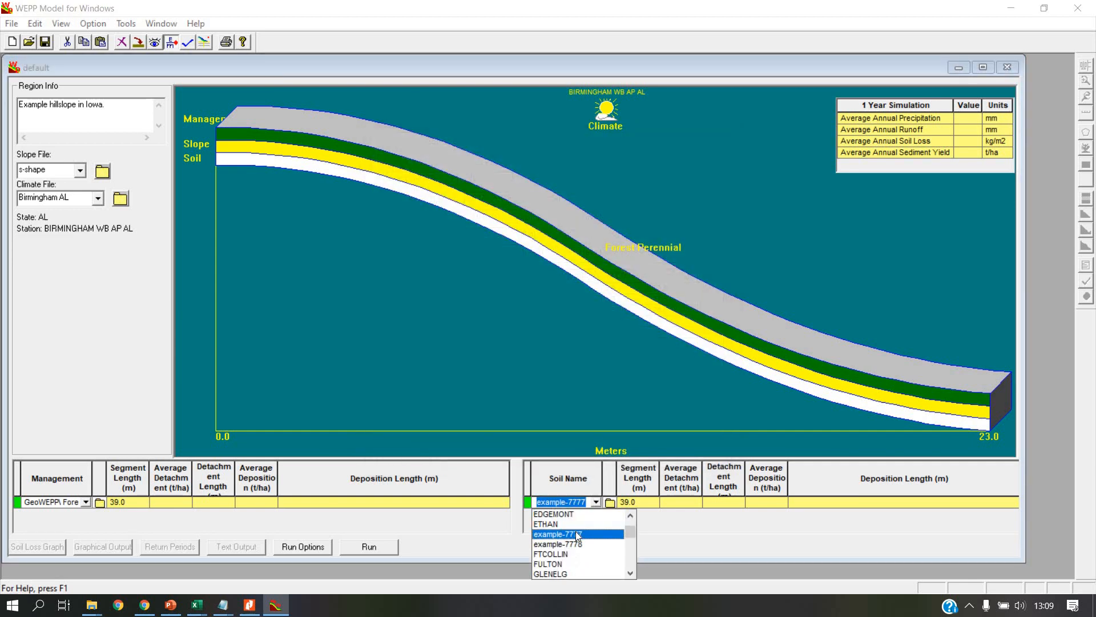
scroll(575, 530, "up", 1)
left_click(575, 534)
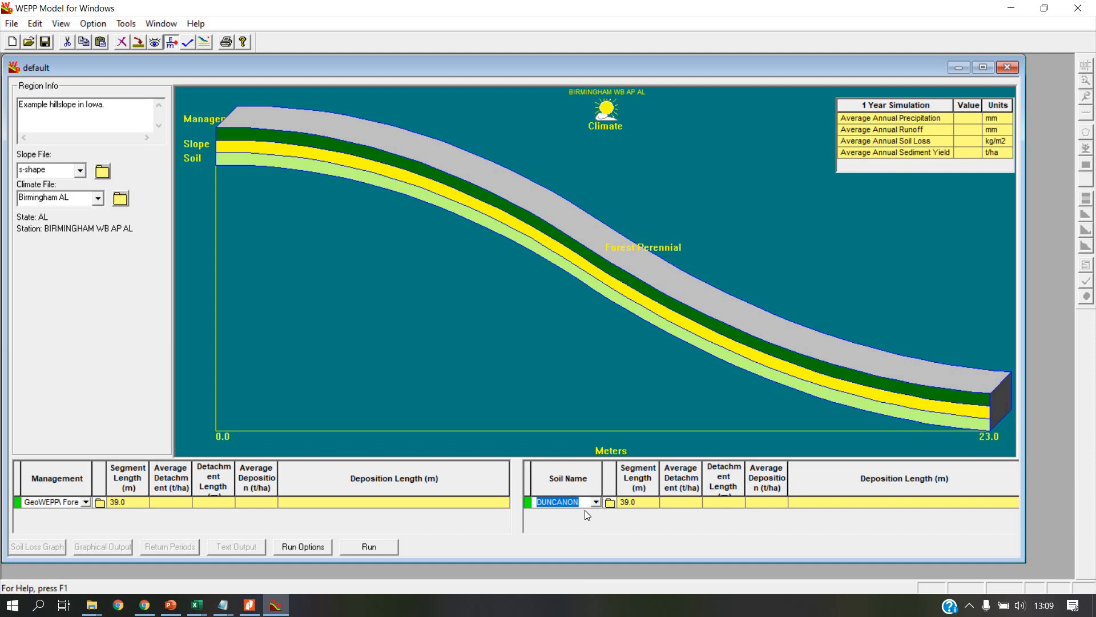
Step: Set the number of simulation years to 20 in the run options and run the simulation
left_click(319, 547)
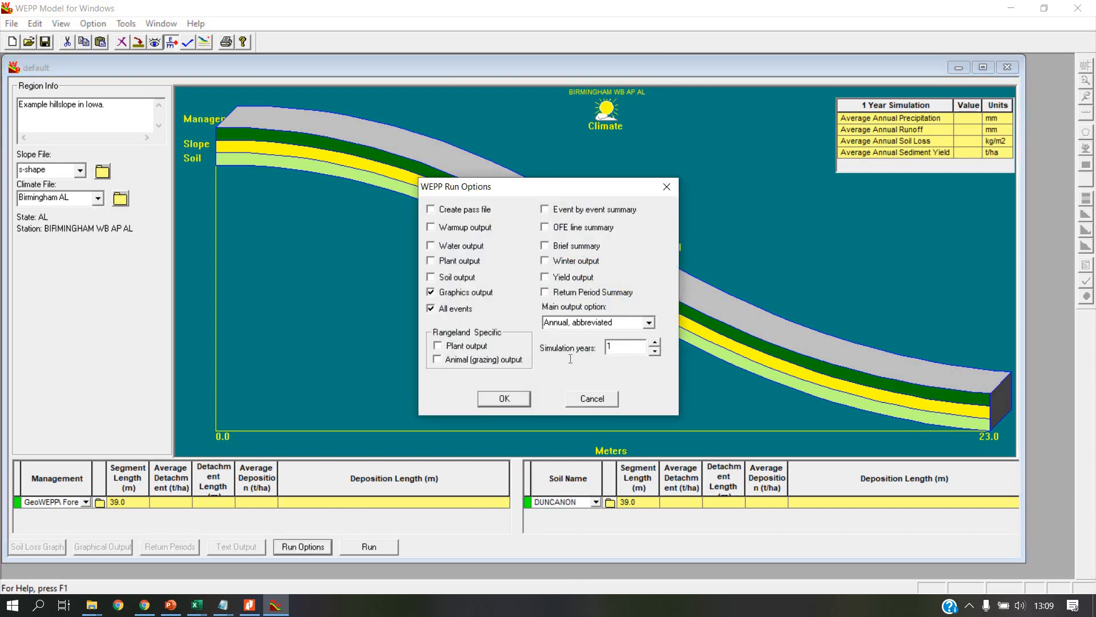
type("20")
left_click(516, 399)
left_click(375, 550)
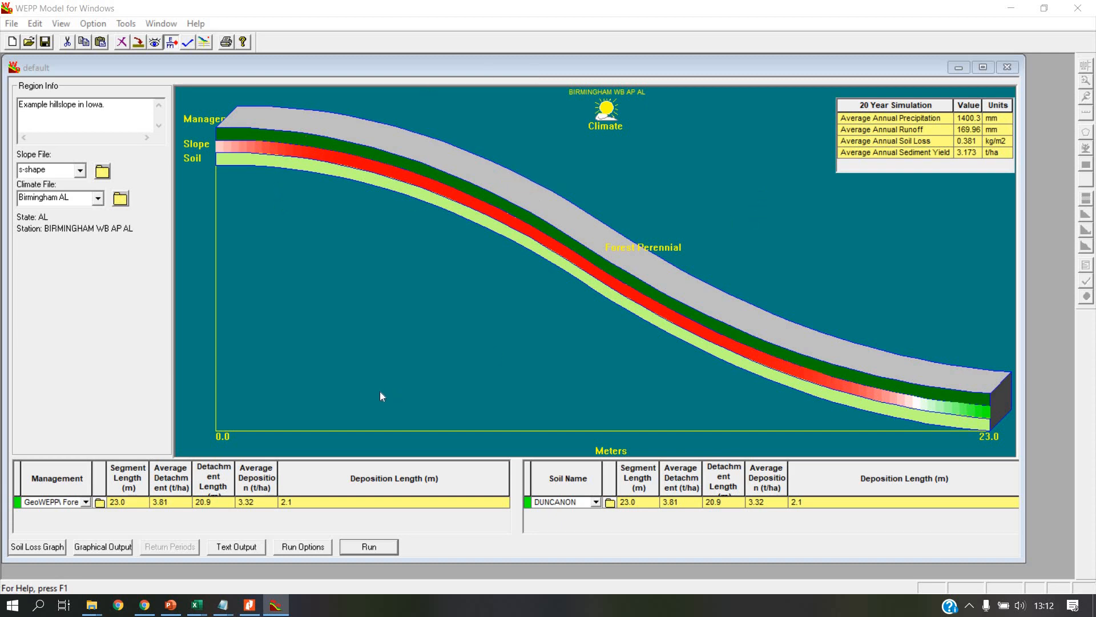
Step: Open Snipping Tool and capture the 20 Year Simulation results table of the hillslope
key("super")
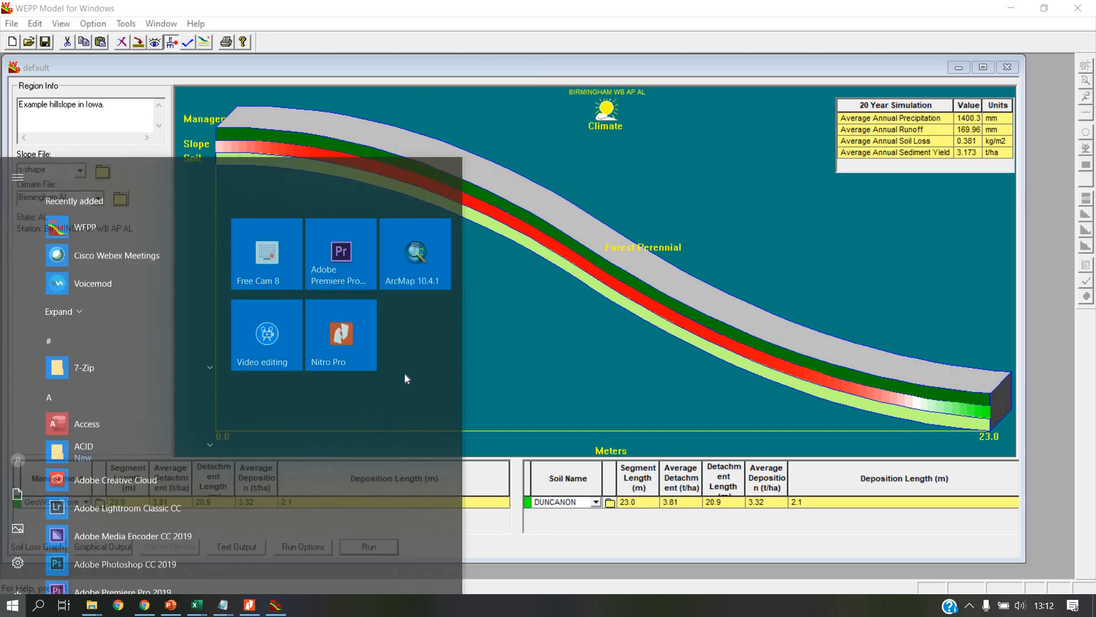
type("snu")
key("BackSpace")
type("ip")
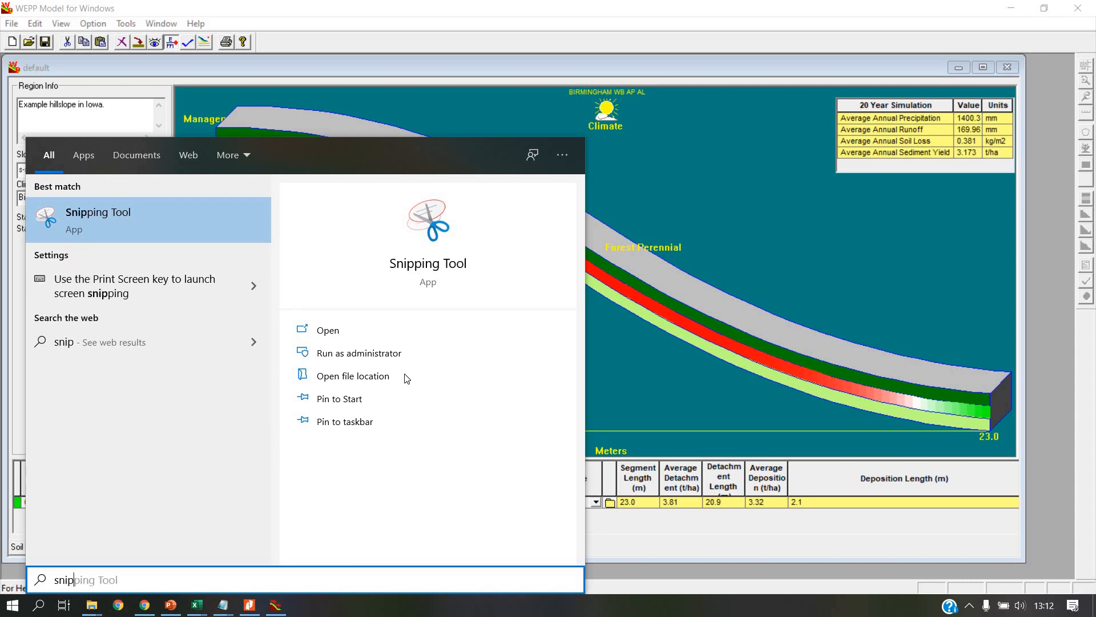
key("Escape")
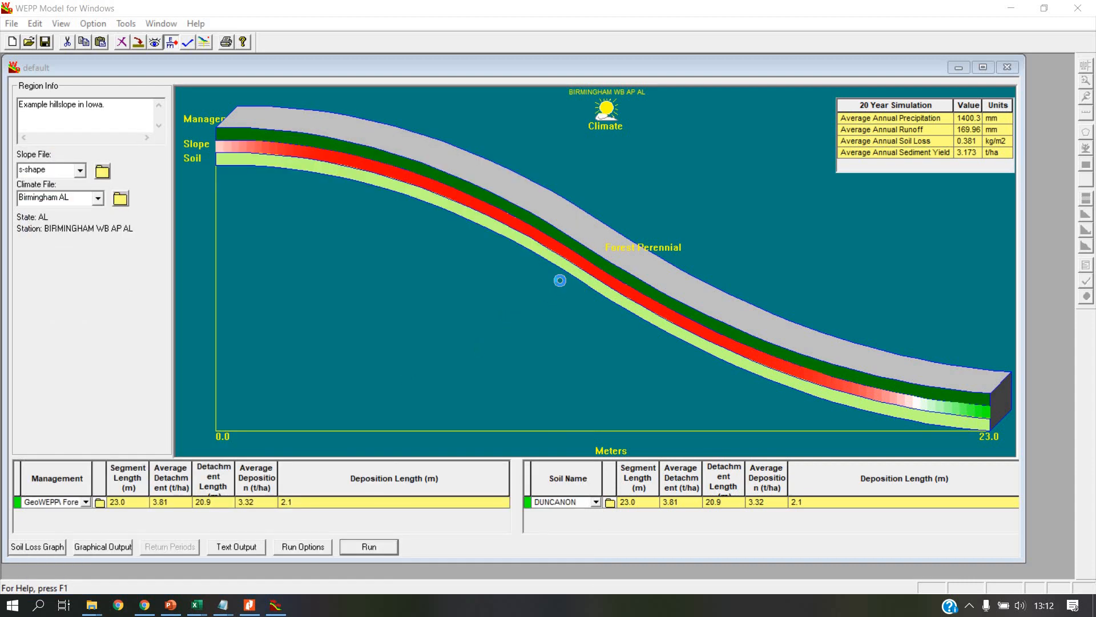
left_click(448, 247)
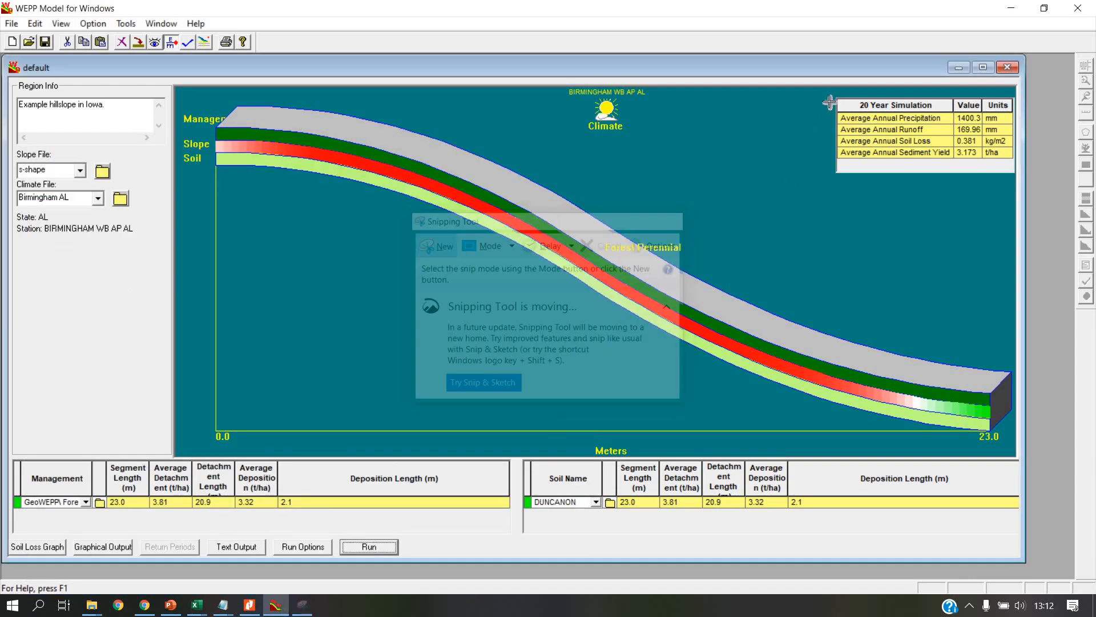
left_click_drag(828, 89, 1021, 183)
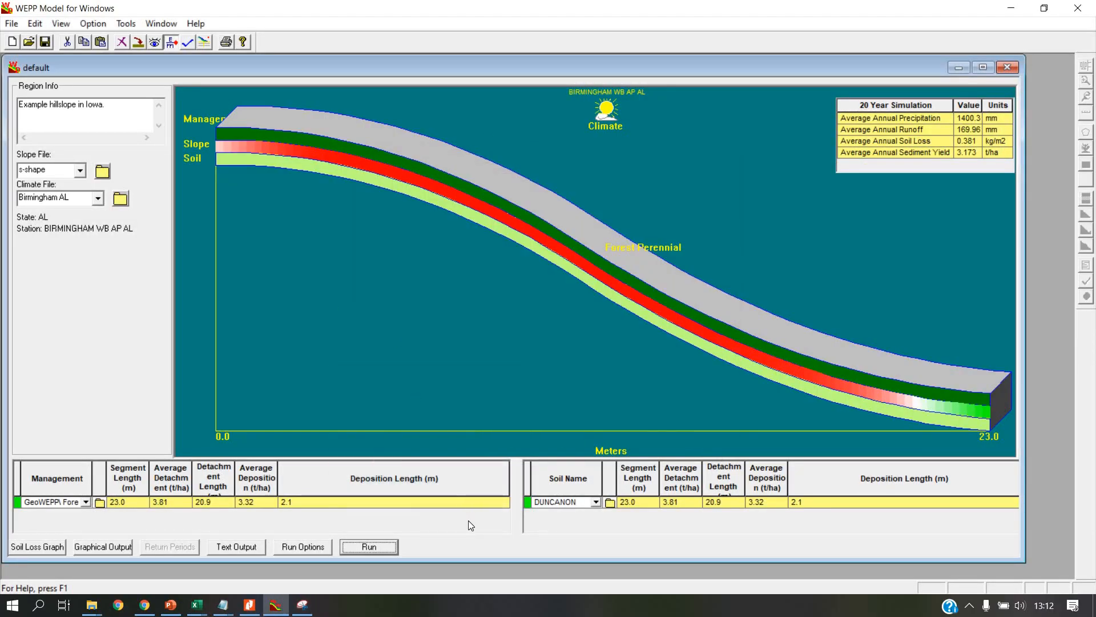
Step: Save a copy of the DUNCANON soil in the Soils folder as DUNCANON_10mm_h.sol
left_click(610, 503)
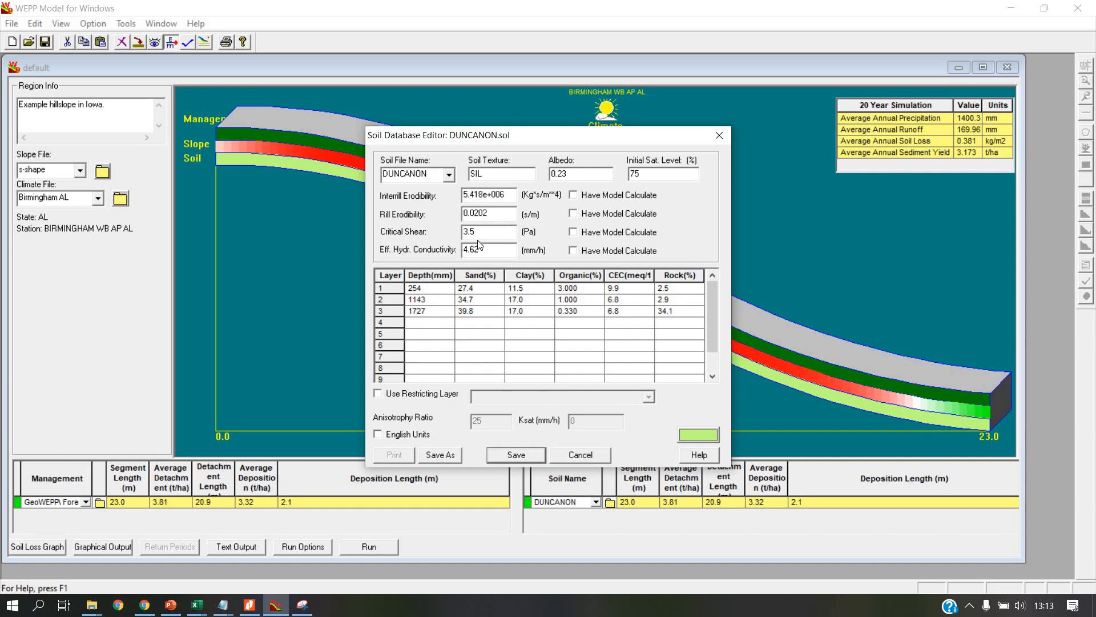
left_click(439, 455)
left_click(503, 355)
type("_.sol")
left_click_drag(570, 214, 511, 289)
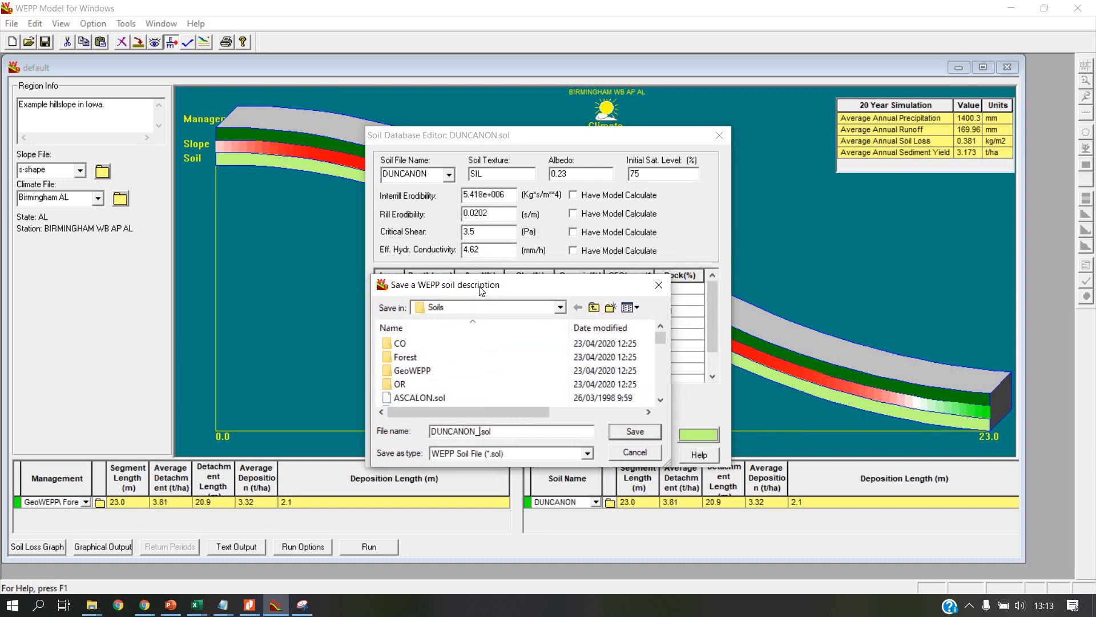
type("10mm_h")
left_click(636, 431)
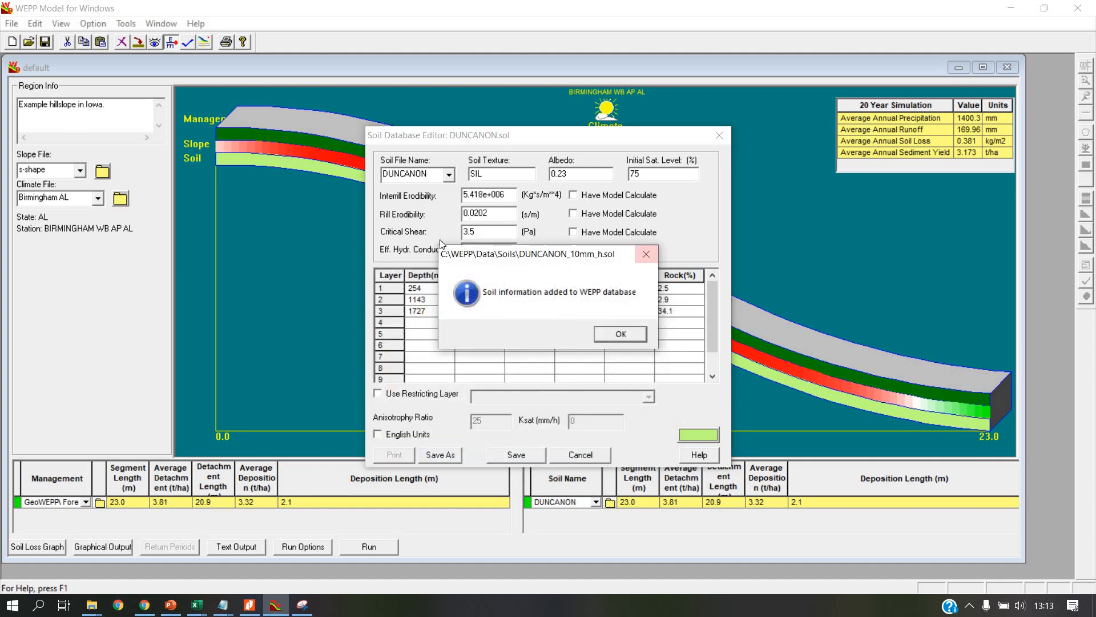
left_click(632, 334)
Step: Load DUNCANON_10mm_h in the Soil Database Editor, set its effective hydraulic conductivity to 10 mm/h and save it
left_click(450, 175)
left_click(446, 181)
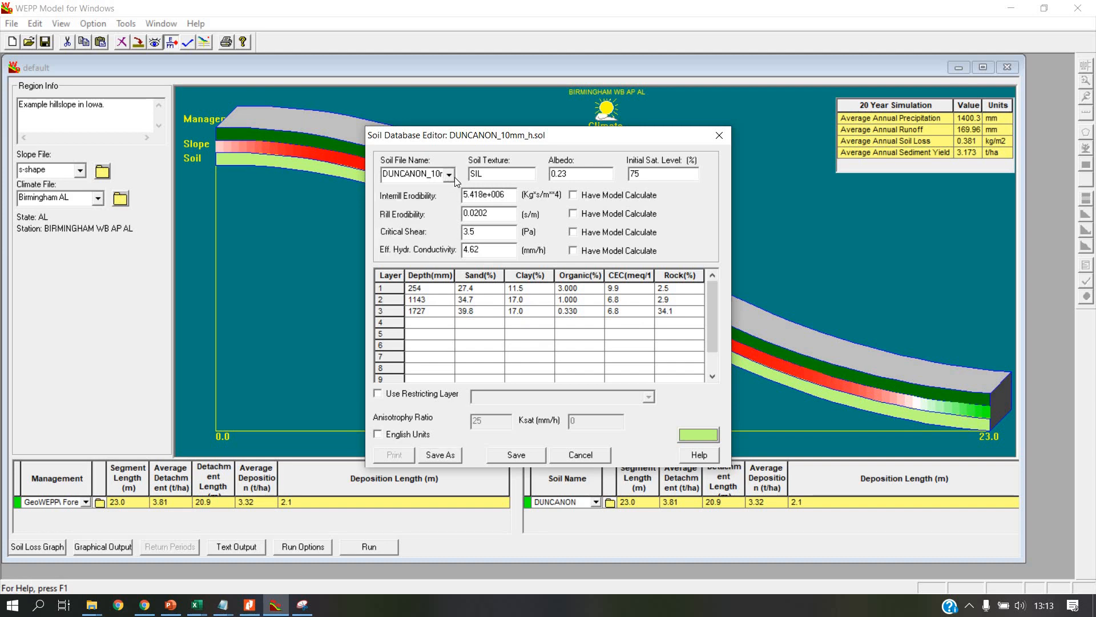
key("Tab")
type("10")
left_click(523, 455)
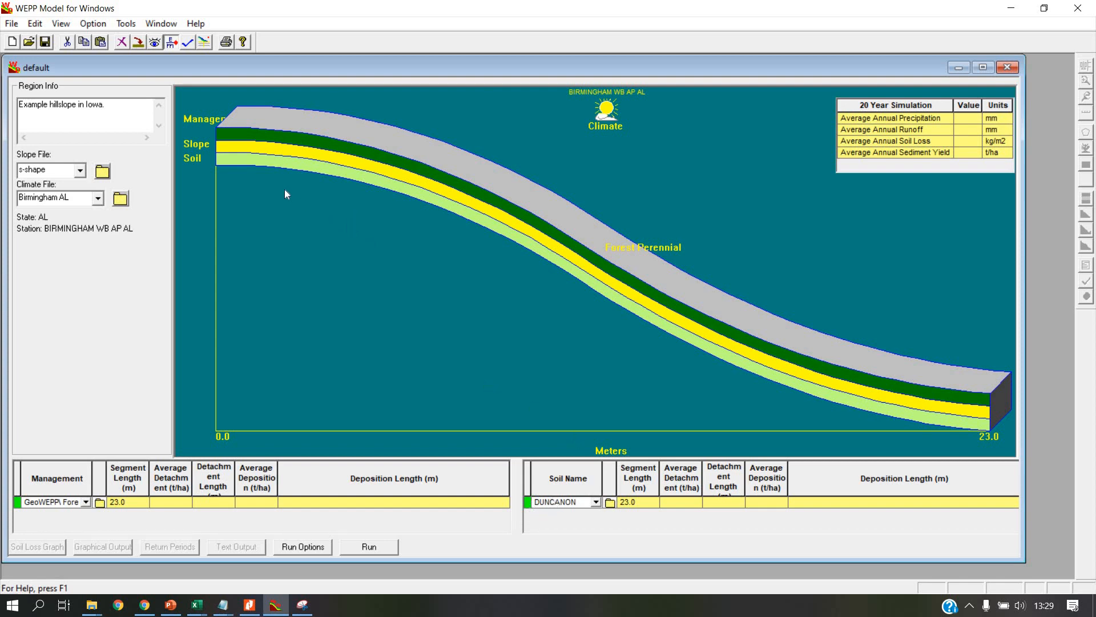
Step: Assign the DUNCANON_10mm_h soil to the hillslope through the Soil Database Editor
left_click(249, 166)
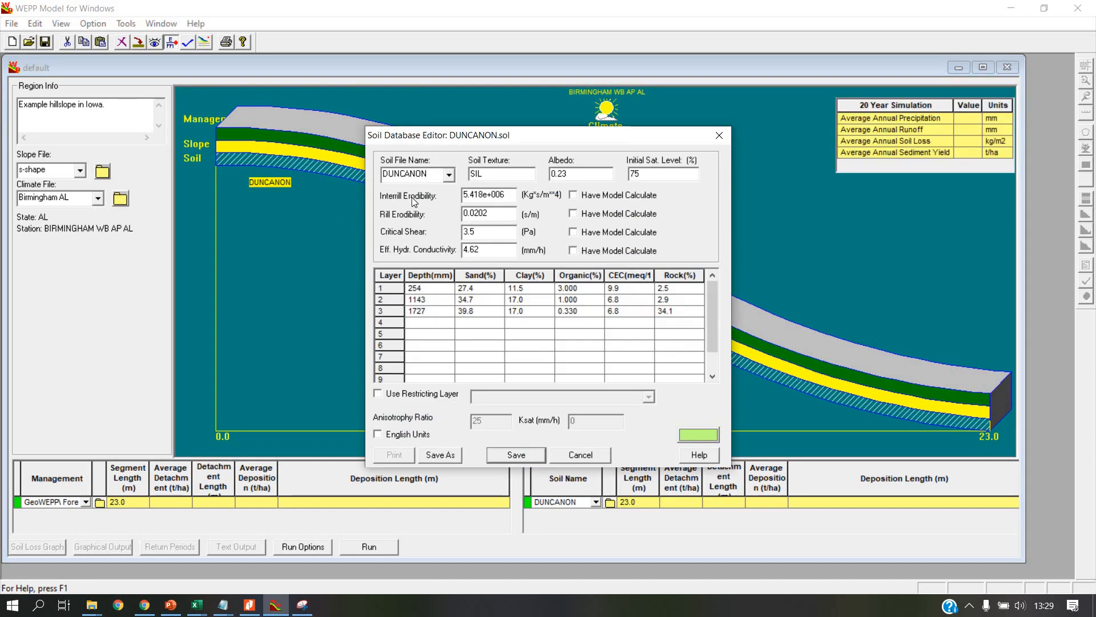
left_click(448, 175)
left_click(436, 201)
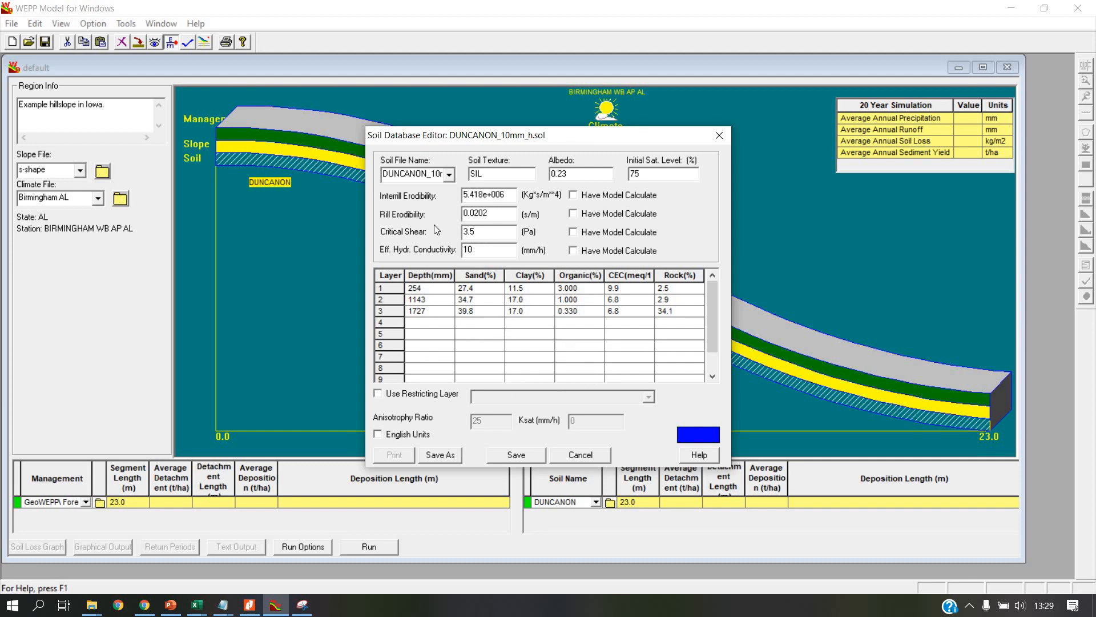
key("Return")
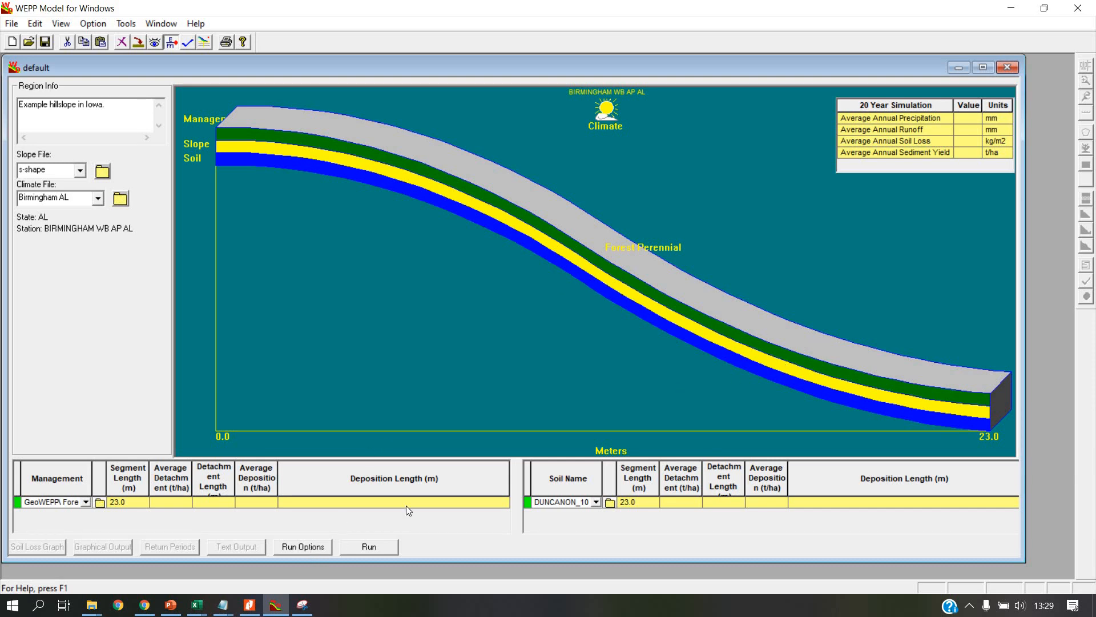
Step: Run the 20-year simulation again and bring up the Snipping Tool capture to compare it with the new results table
left_click(303, 546)
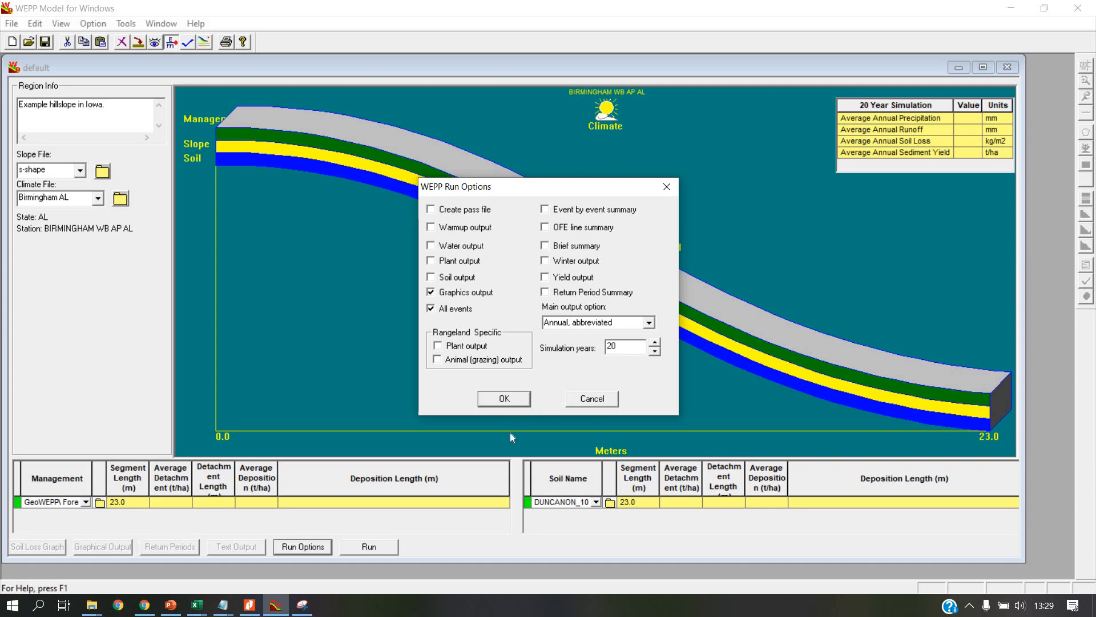
left_click(369, 547)
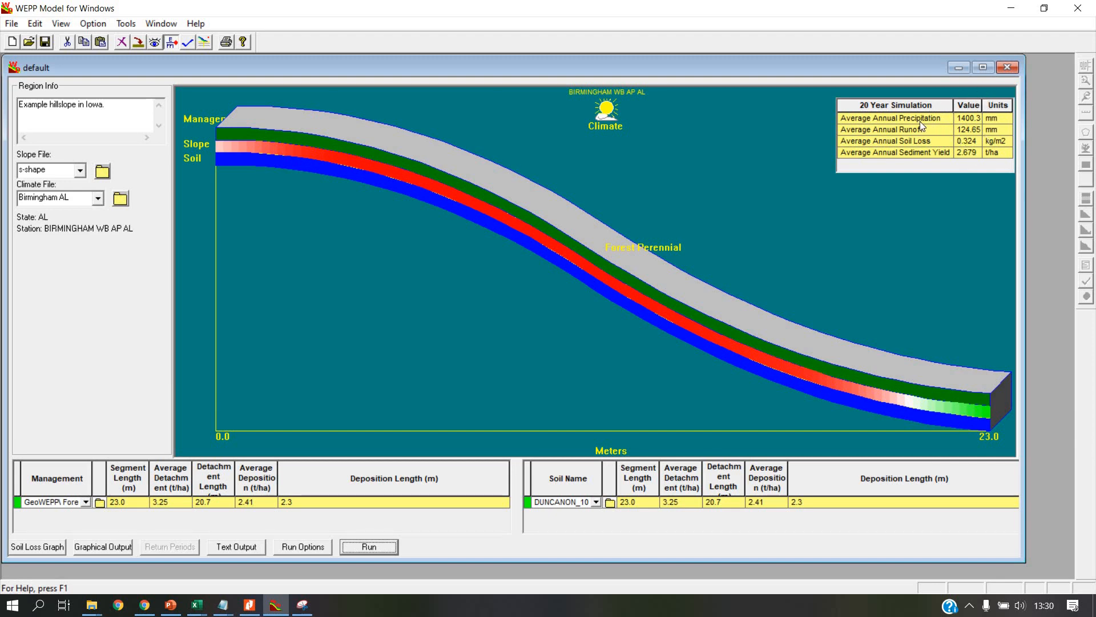
left_click(305, 609)
left_click_drag(574, 157, 635, 17)
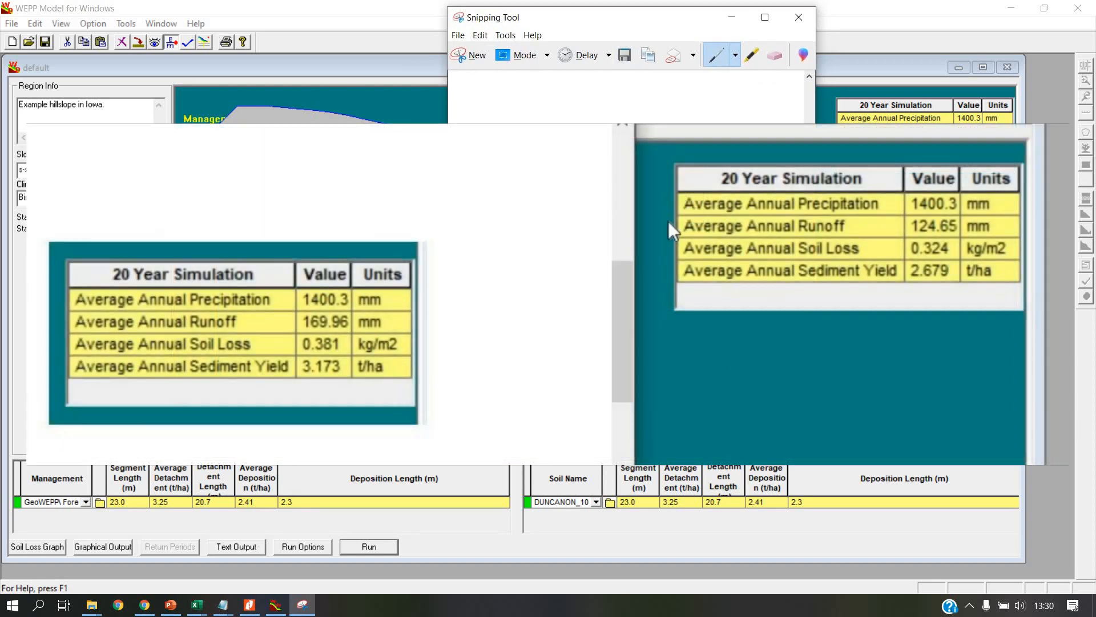